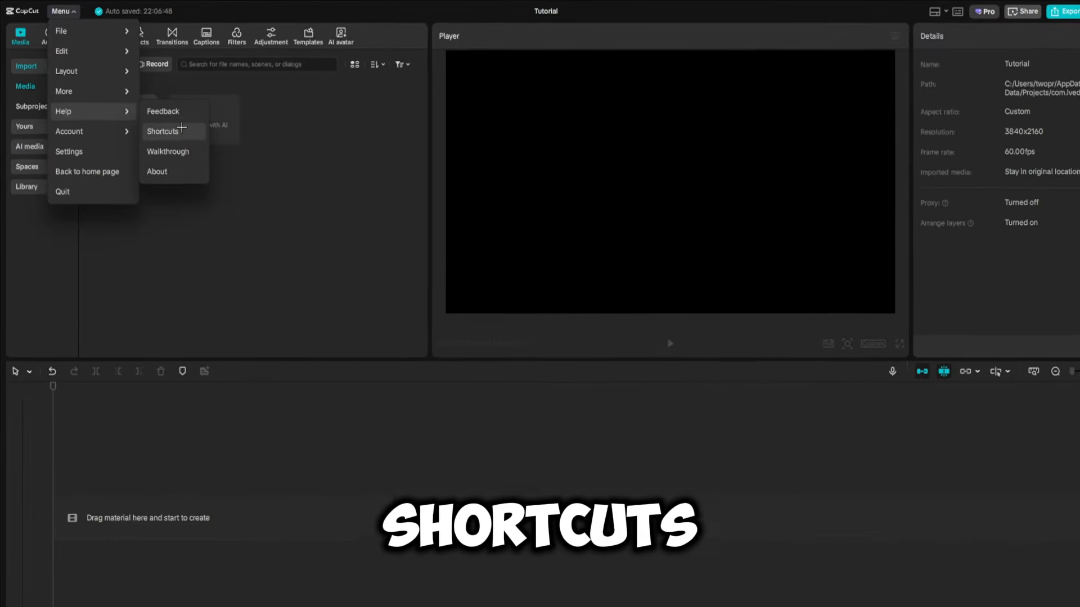
- Open the keyboard shortcuts list and review the Timeline shortcuts, including those for splitting, deleting and keyframes
click(181, 141)
scroll(736, 245, down, 3)
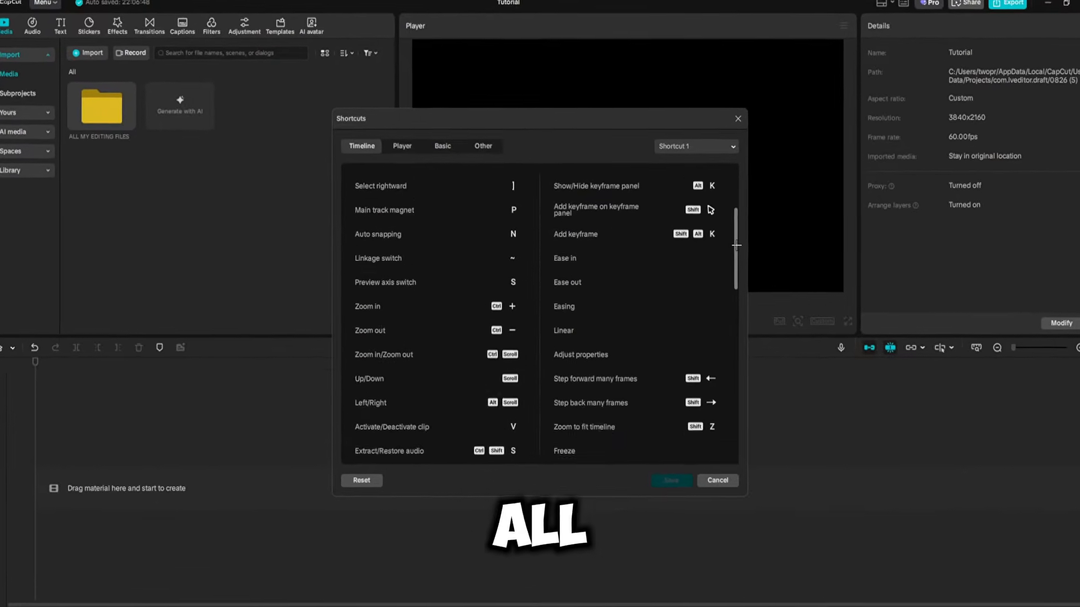
drag(736, 245, 736, 276)
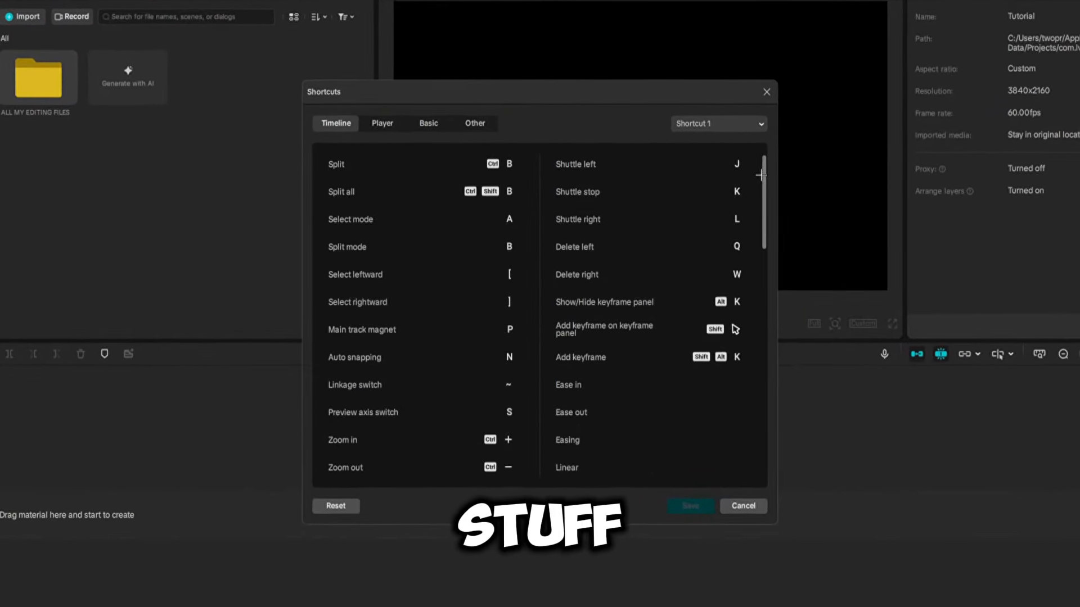
click(472, 246)
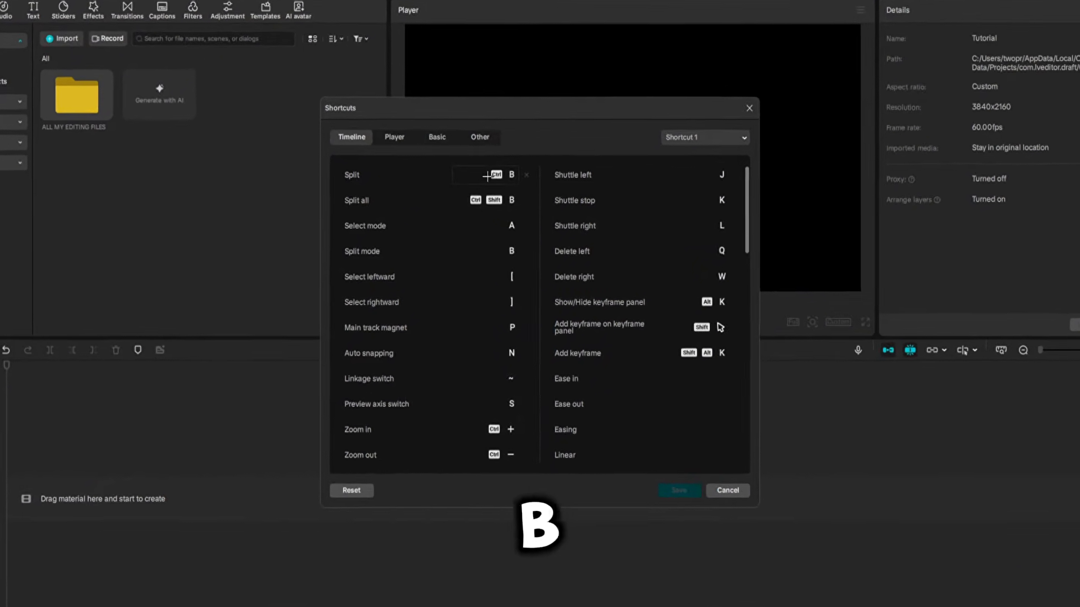
scroll(759, 218, down, 3)
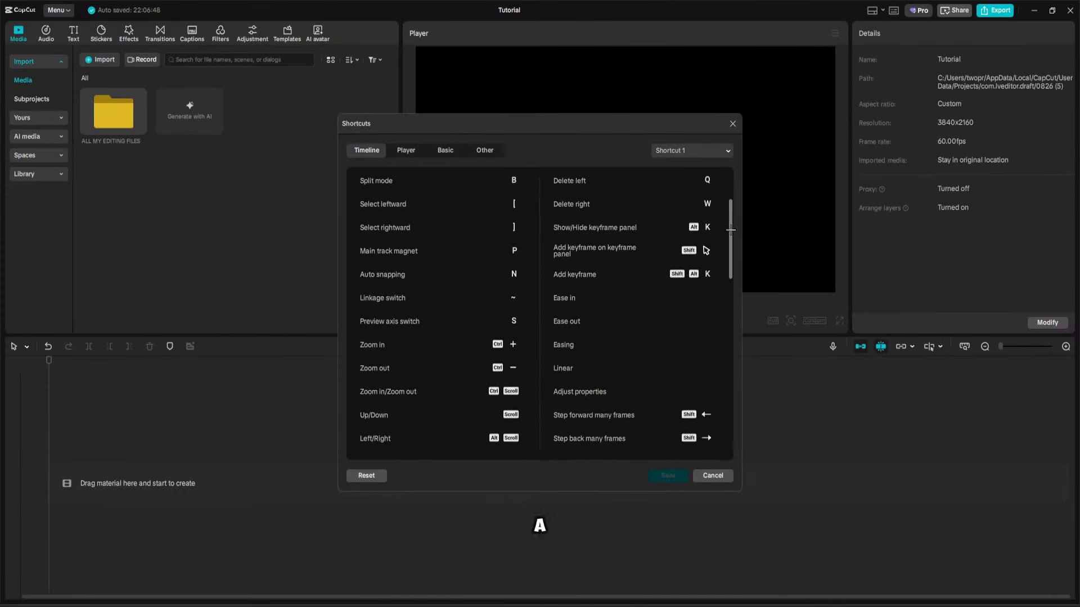
drag(726, 289, 755, 411)
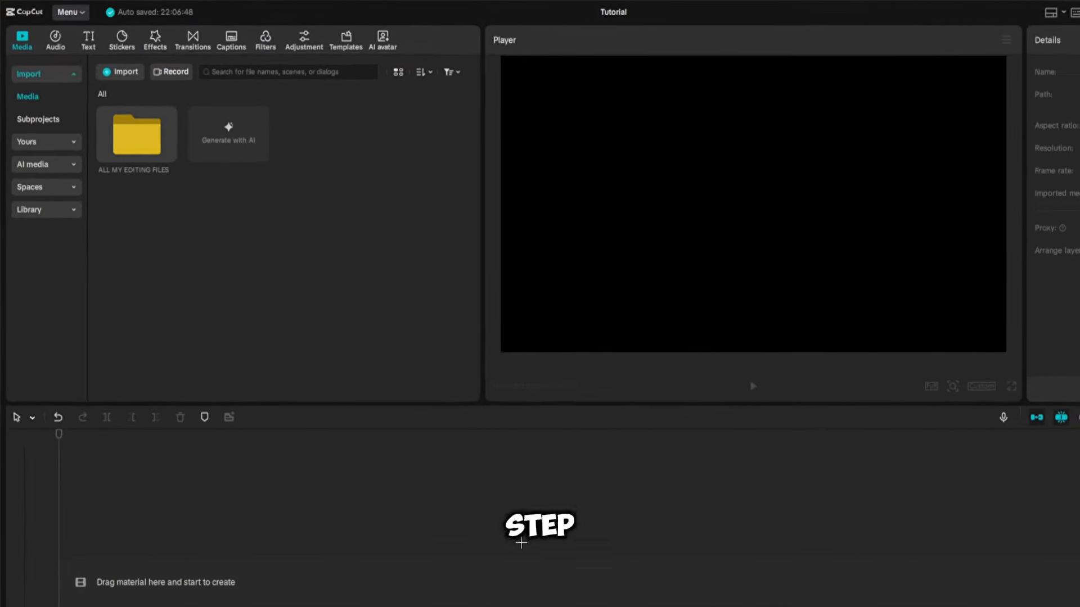
- Open the program settings and review the Edit and Performance options
click(63, 11)
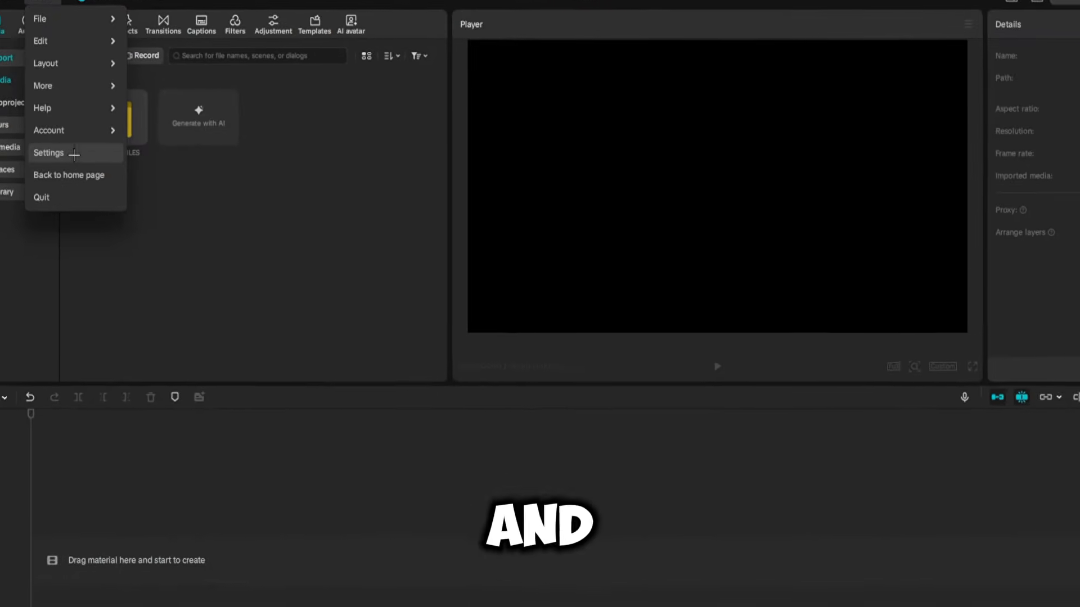
click(101, 177)
click(501, 109)
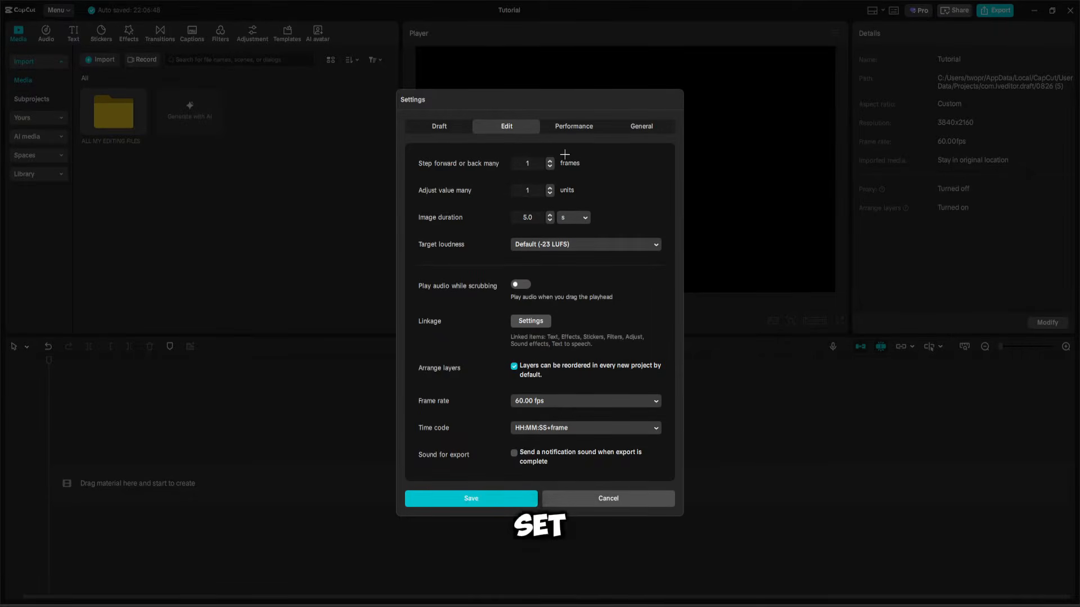
click(564, 130)
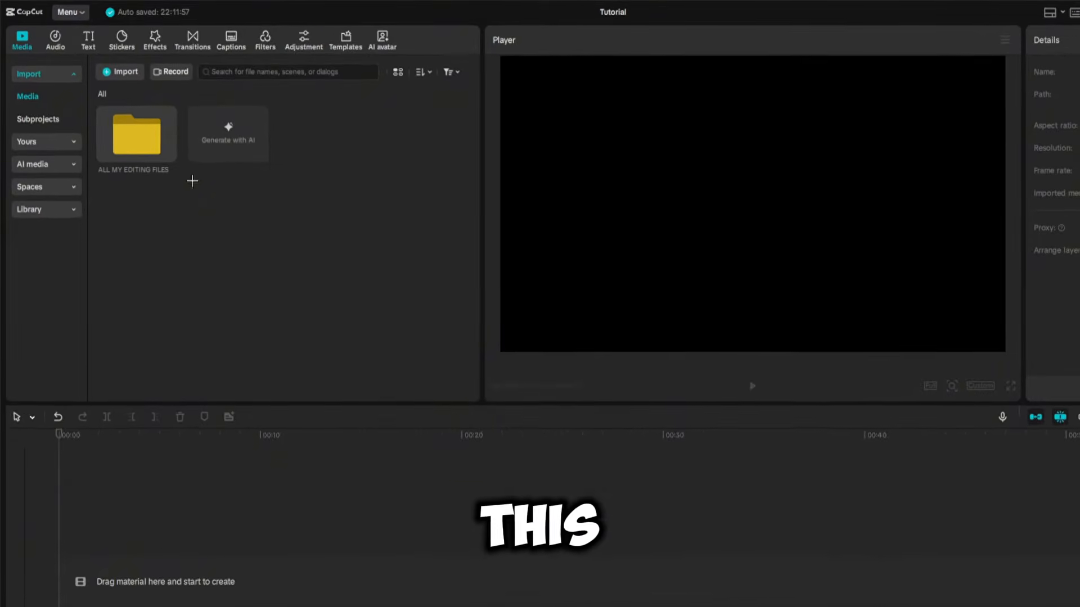
- Import the animetwixtor.com 4K NO CC Asta.mp4 clip from Anime Clips > 4k Black Clover and place it at the timeline's start
click(121, 72)
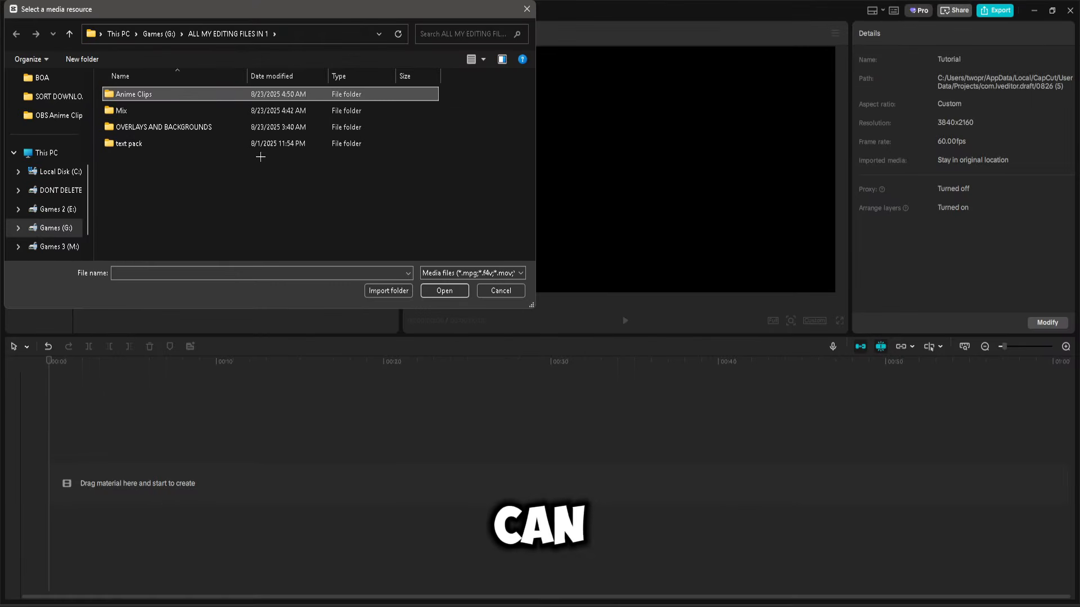
double_click(163, 94)
double_click(169, 93)
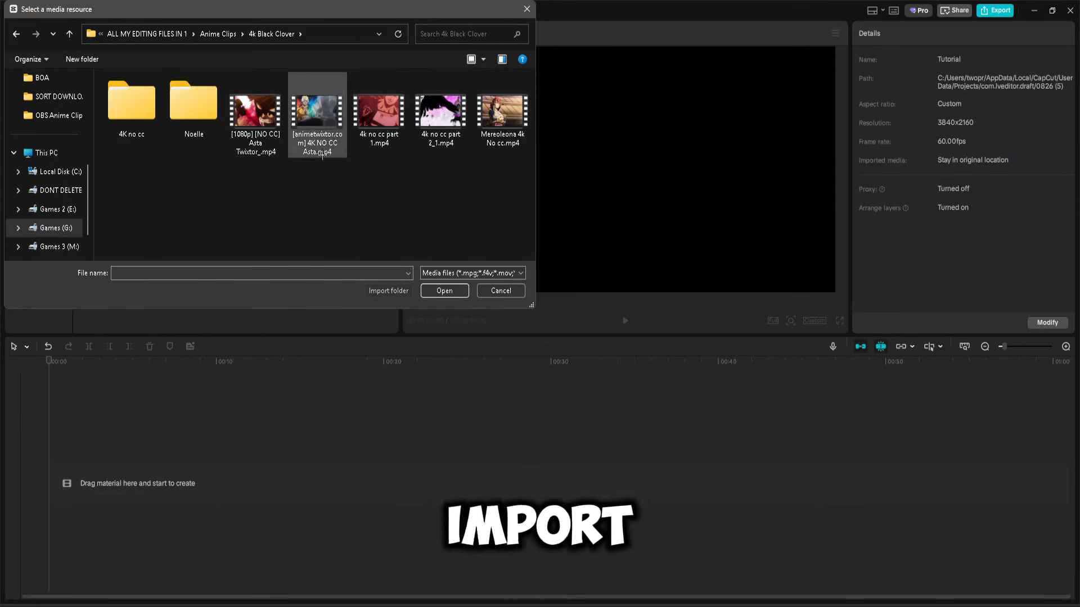
double_click(324, 126)
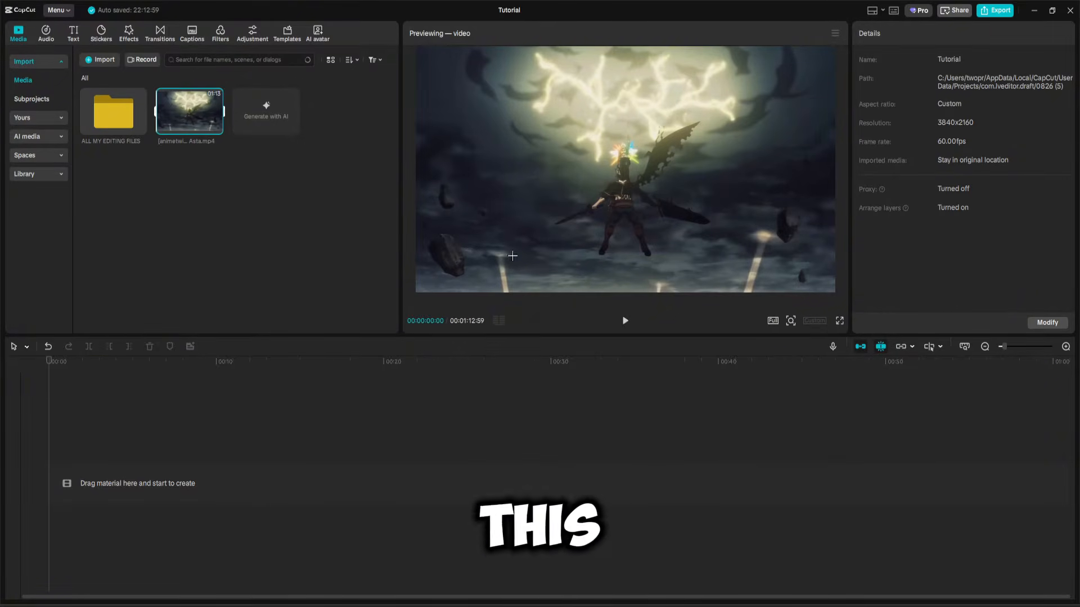
drag(217, 127, 108, 491)
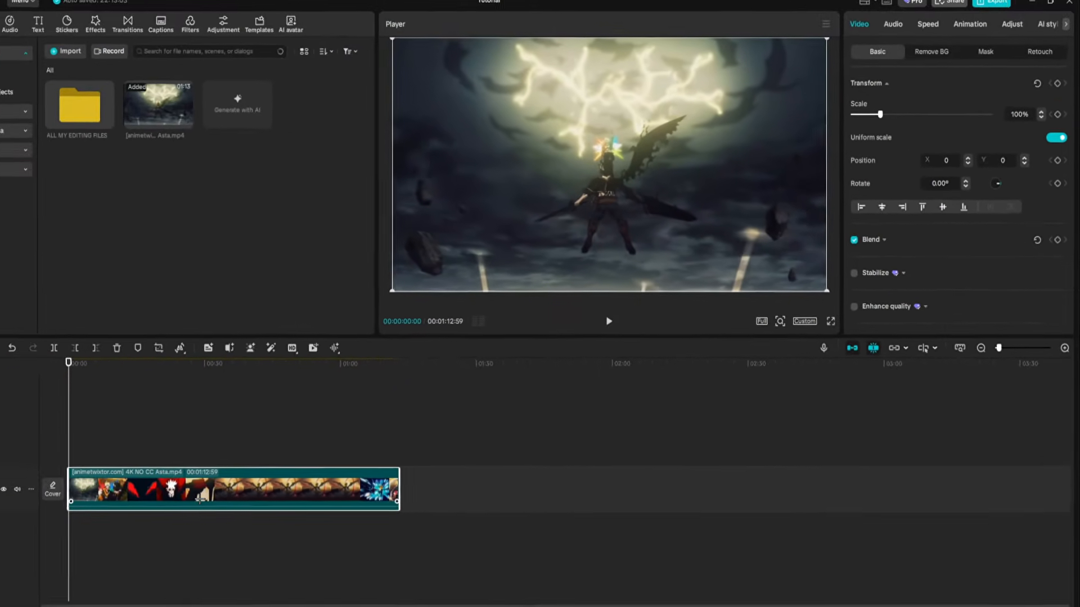
- Turn off the main track magnet and try moving the video clip along the main track
drag(199, 498, 371, 488)
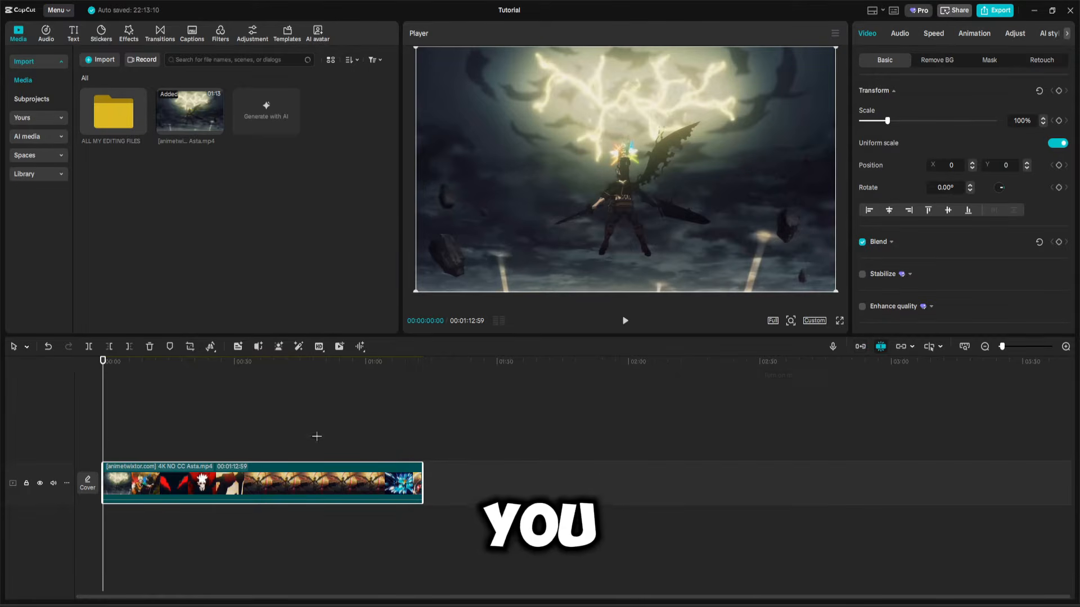
drag(265, 478, 339, 478)
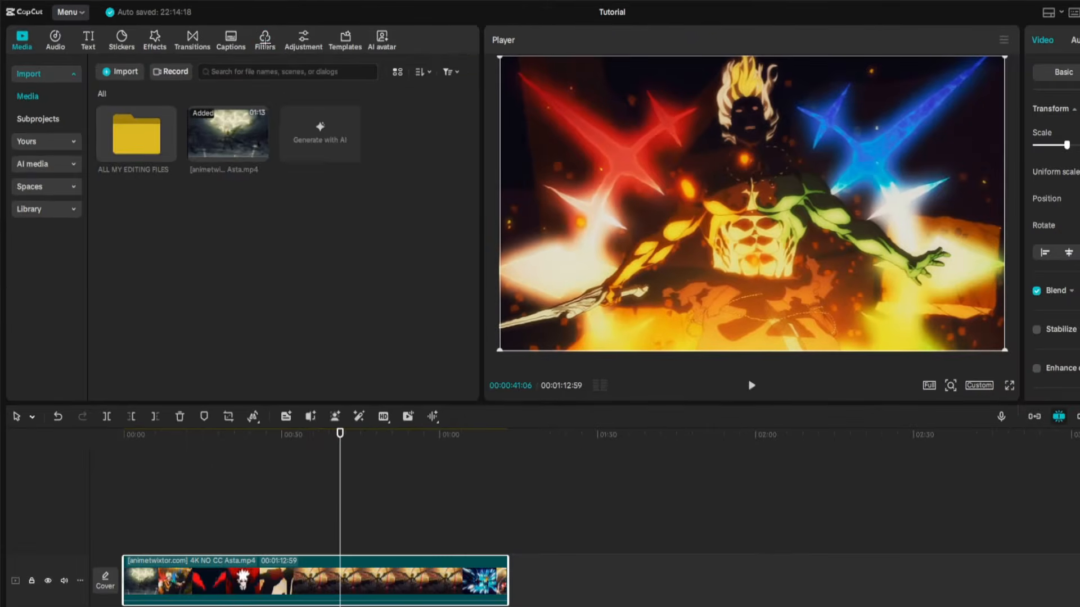
- Find the 4K filter, apply it over the full length of the clip and set its intensity to 50
click(265, 41)
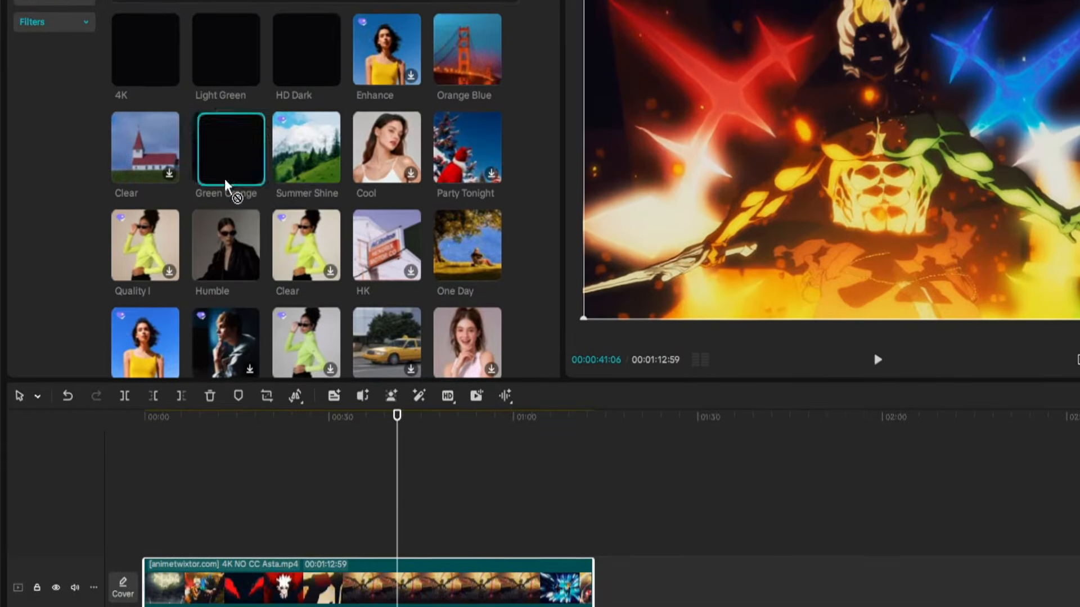
drag(159, 180, 203, 445)
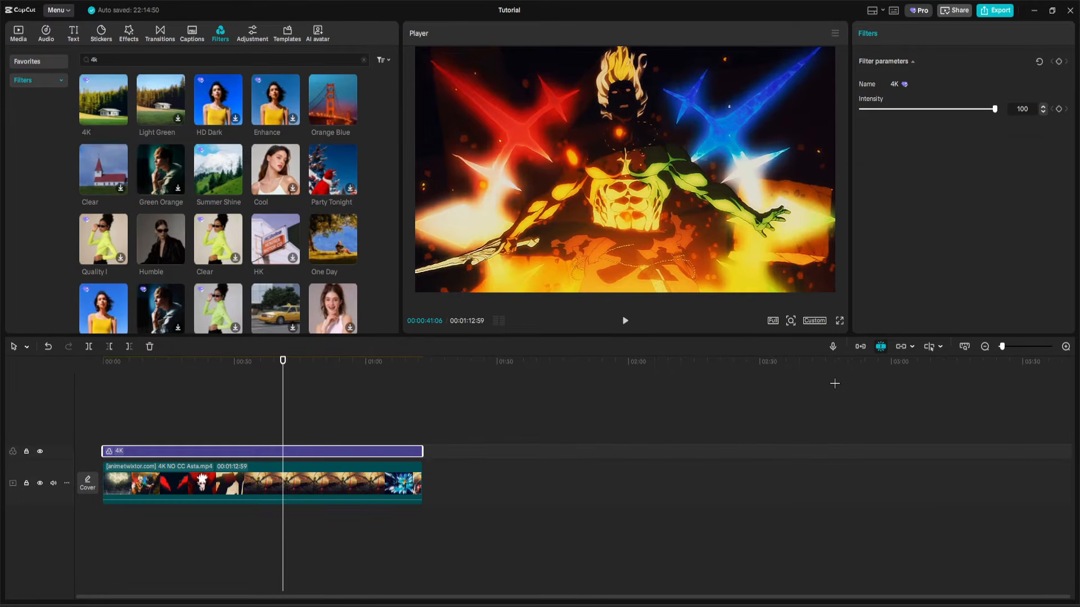
drag(994, 110, 928, 109)
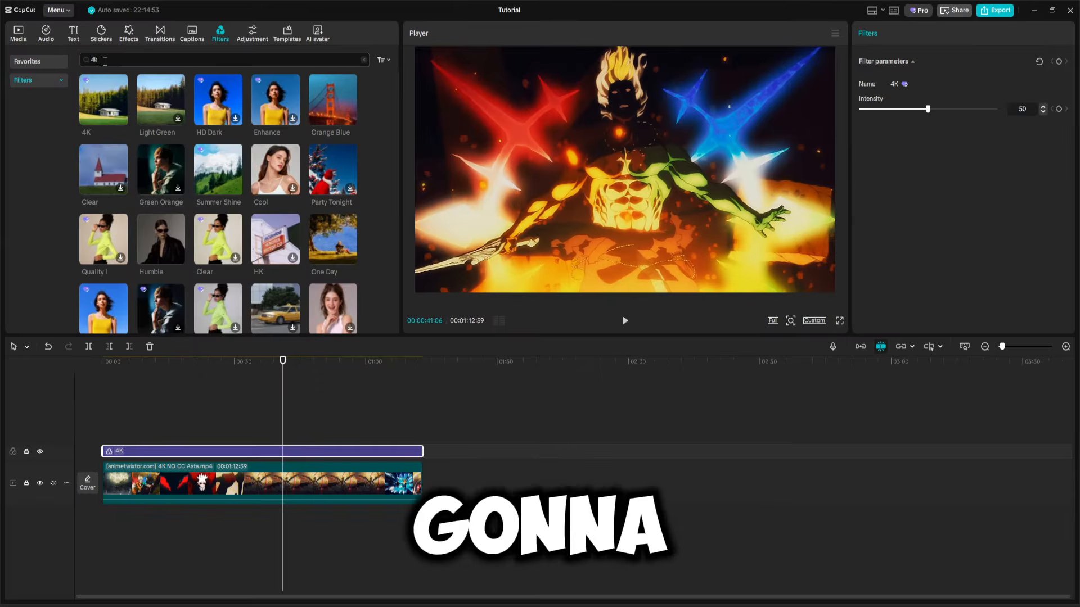
- Search the filters for "Pale mist", add Pale Mist over the whole clip below the 4K layer and set its intensity to 30
click(105, 61)
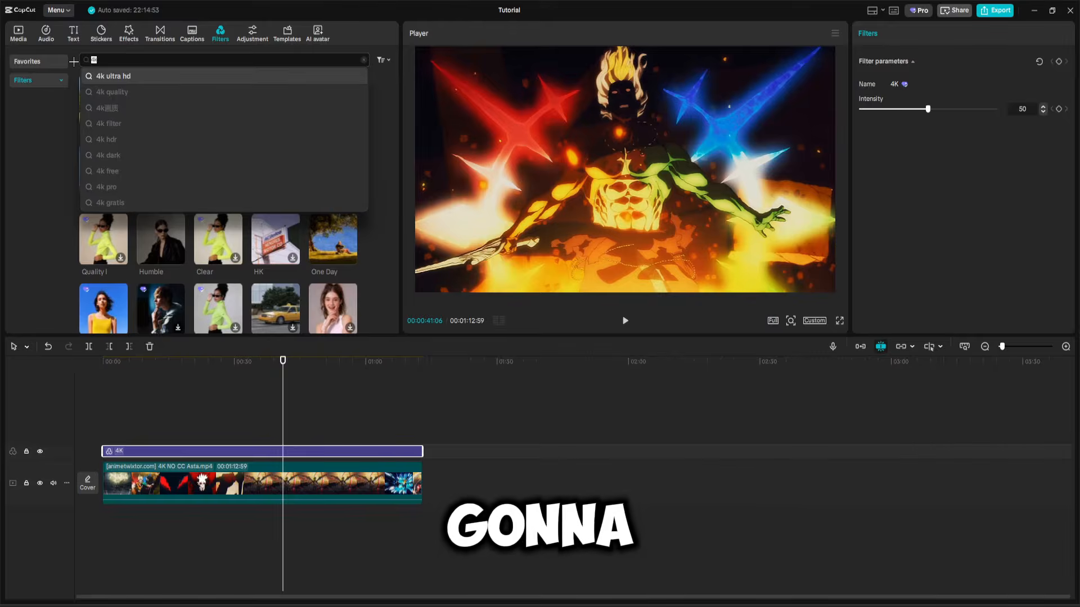
text(Pale mist)
key(Return)
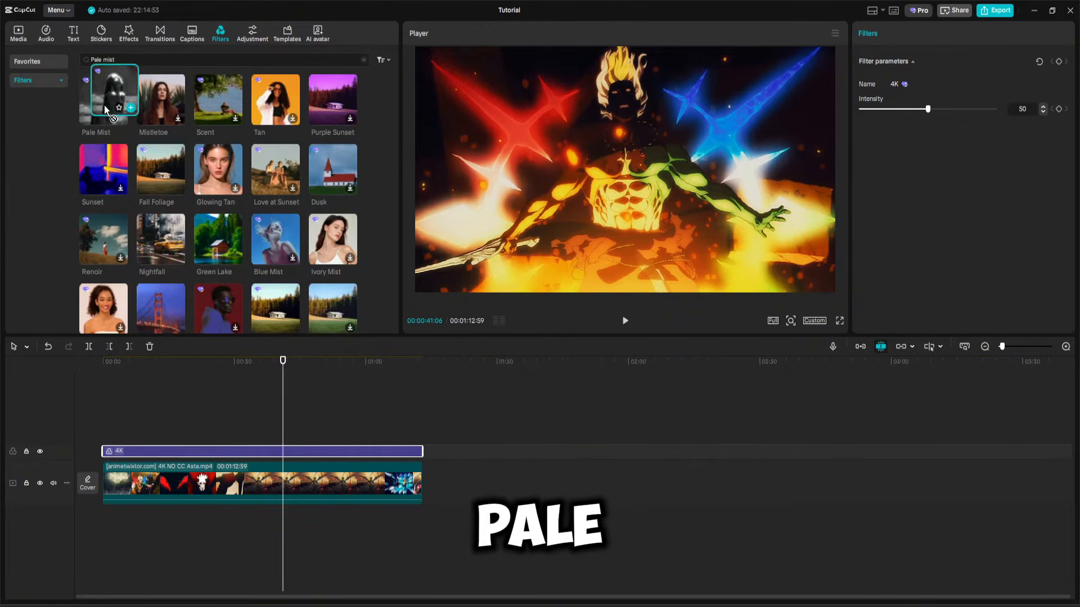
drag(104, 109, 106, 450)
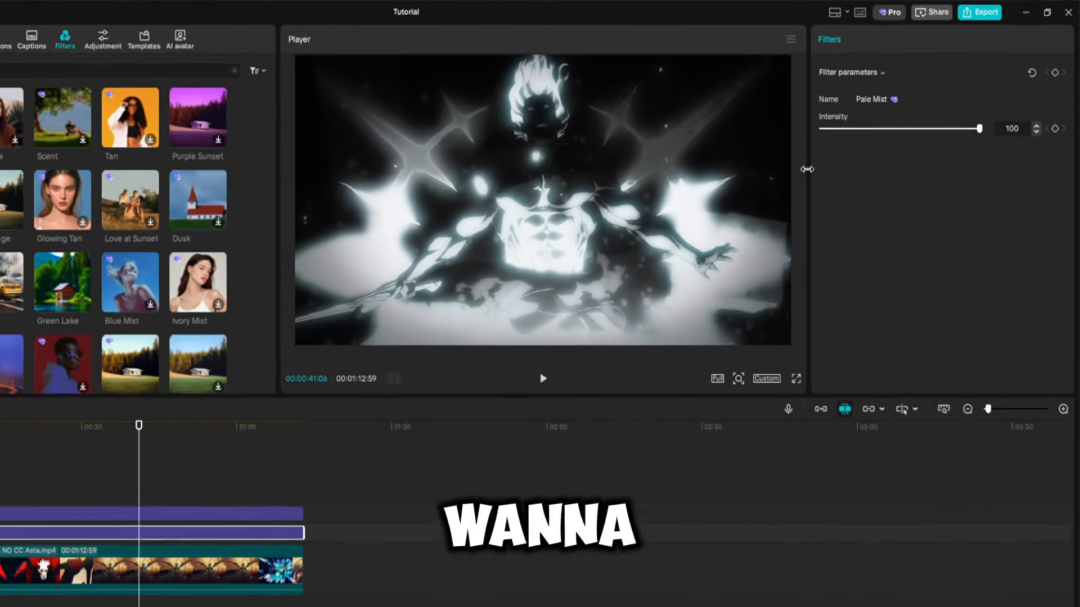
drag(994, 110, 874, 137)
drag(205, 454, 215, 454)
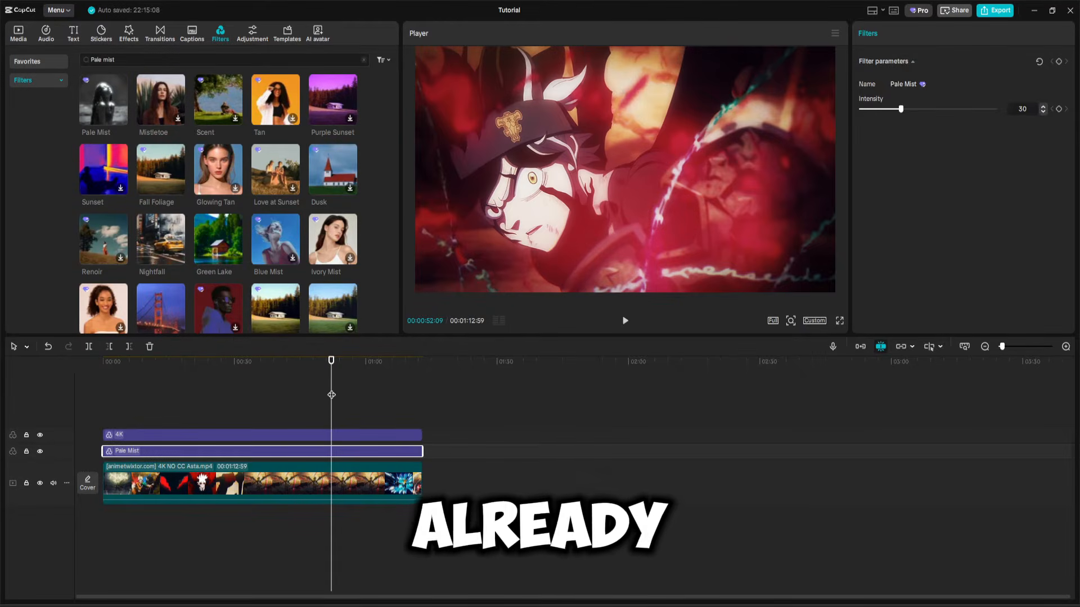
click(119, 463)
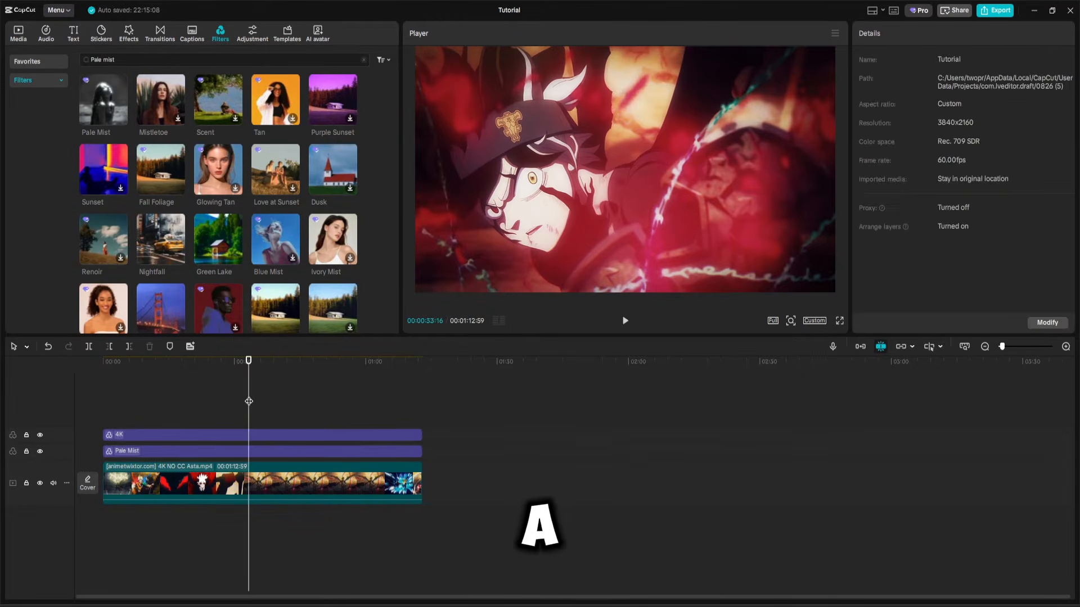
click(221, 401)
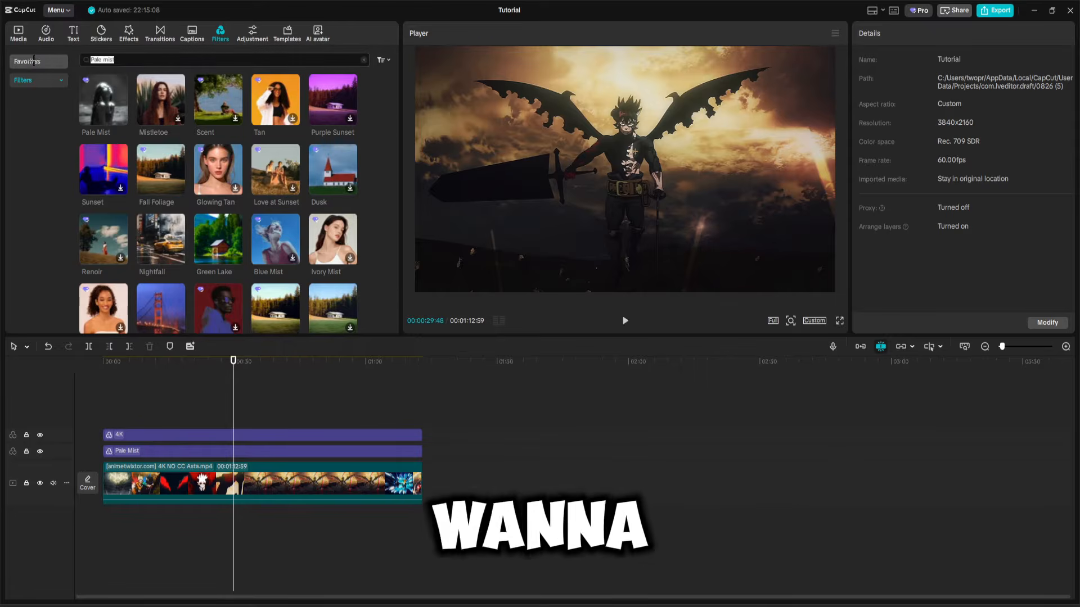
- Search the filters for "Moody", add Moody Fall between the 4K and Pale Mist layers and set its intensity to 20
text(Moody)
key(Return)
drag(104, 100, 413, 434)
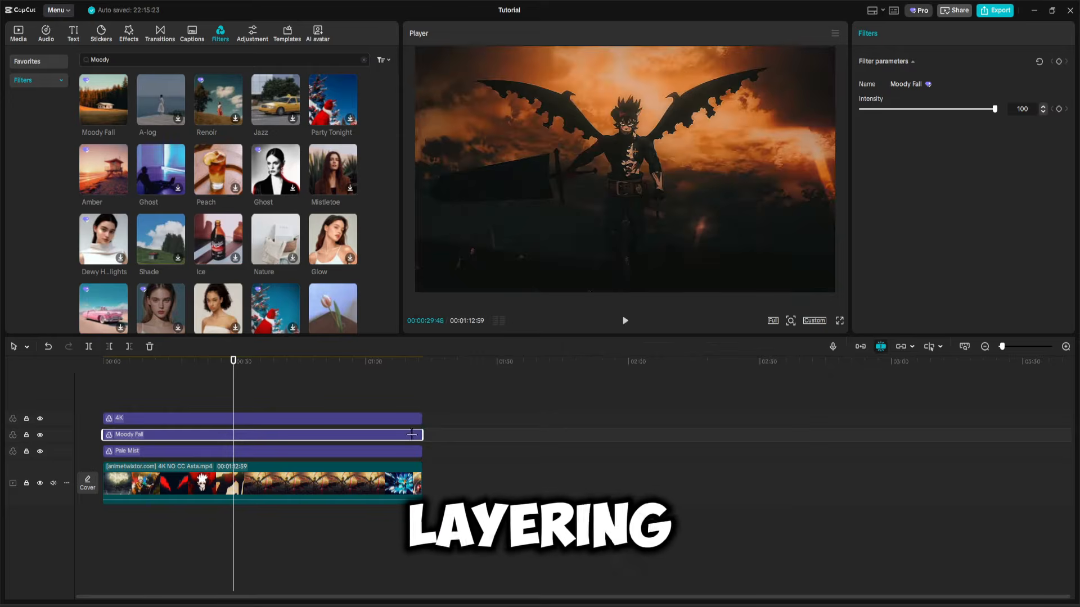
click(887, 108)
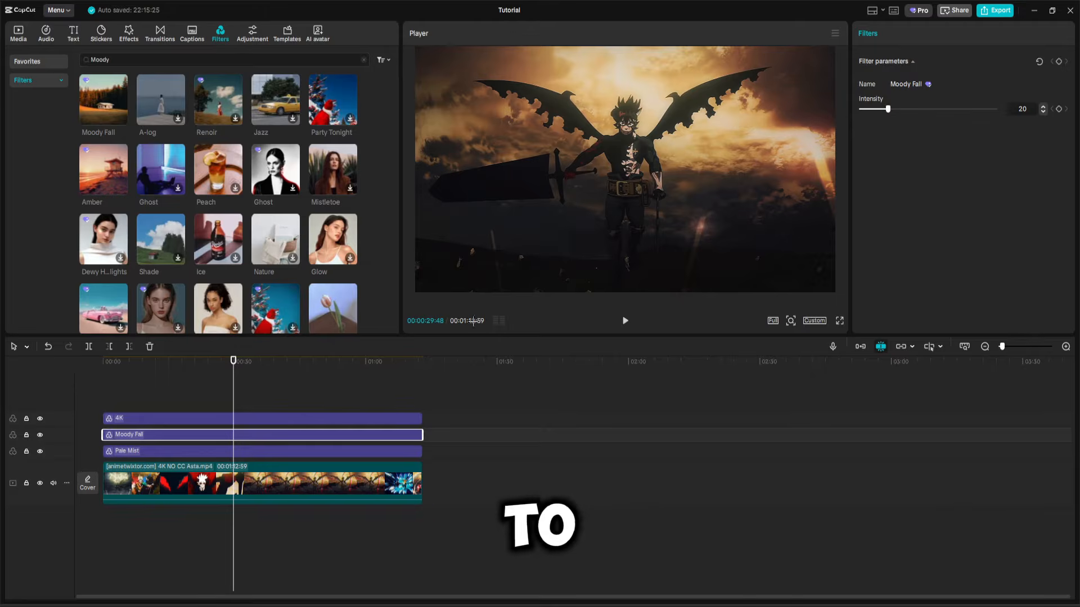
- Check the combined filters on another part of the clip and select all three filter layers together
drag(135, 392, 185, 392)
drag(120, 407, 236, 464)
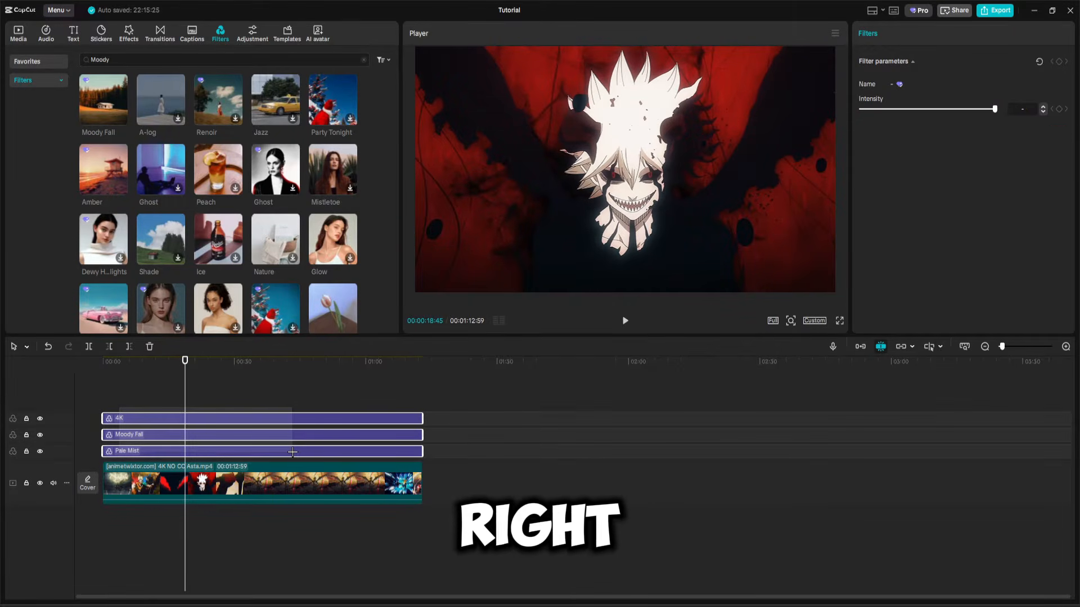
drag(302, 452, 302, 452)
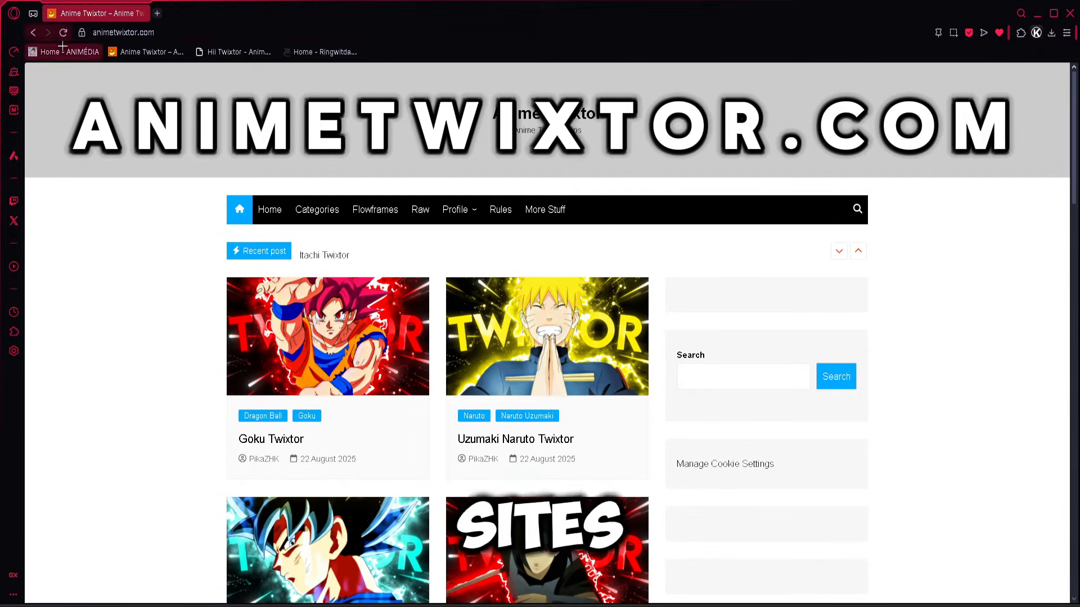
- Switch to the web browser and look through the anime clips offered on animetwixtor.com and hiitwixtor.com
drag(198, 31, 90, 33)
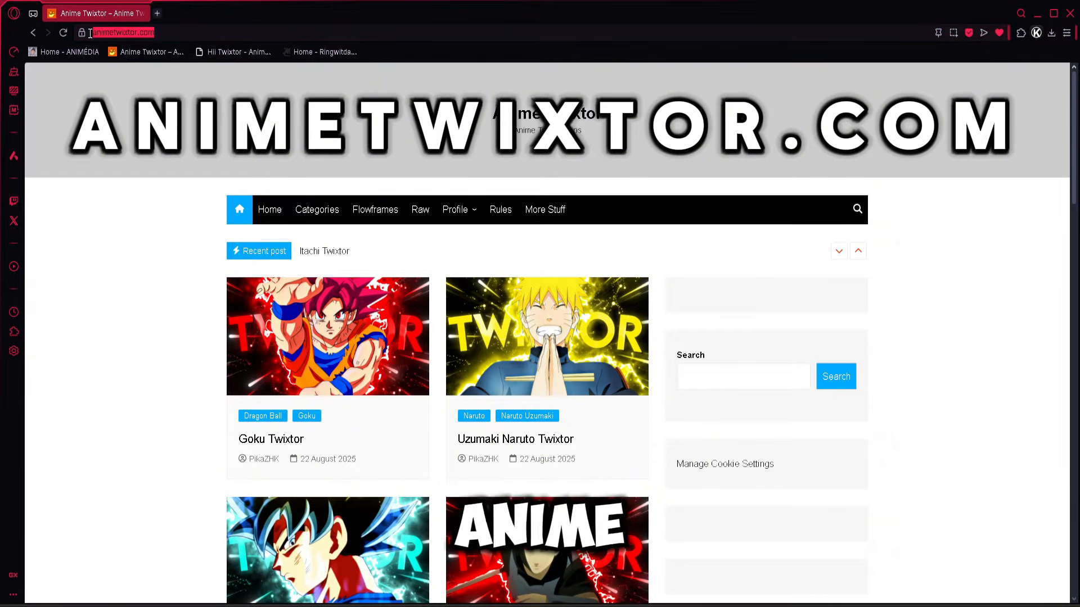
scroll(593, 314, down, 10)
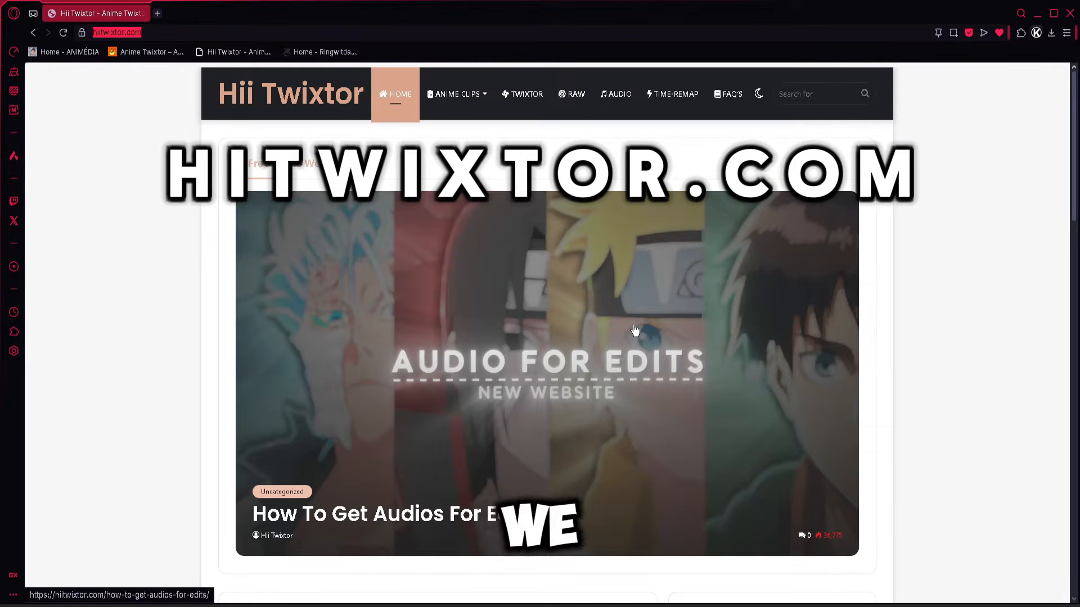
scroll(632, 329, down, 15)
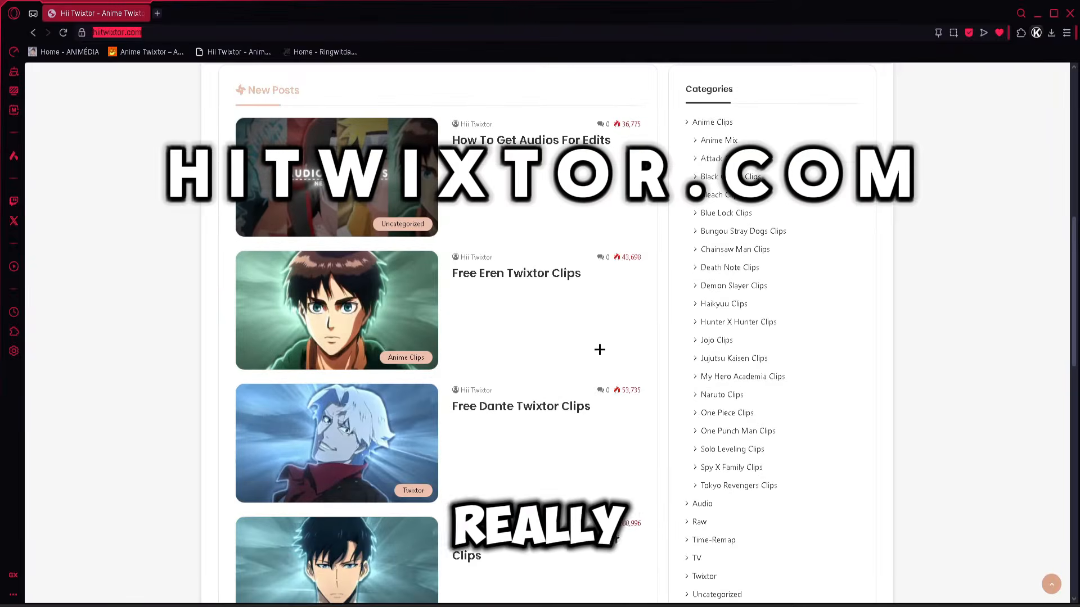
scroll(553, 372, down, 2)
scroll(515, 393, up, 15)
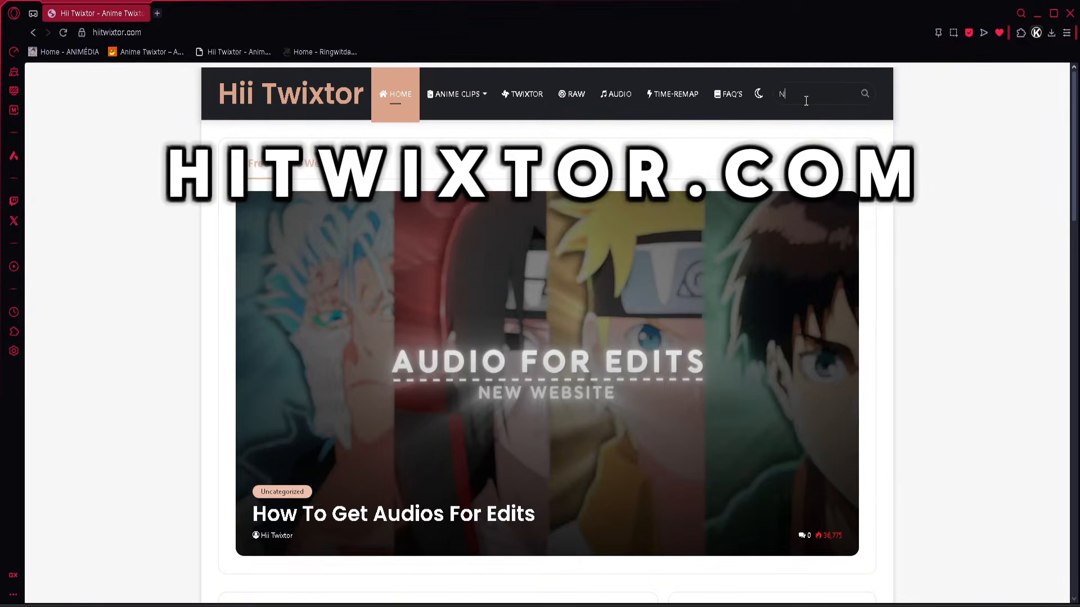
- Search hiitwixtor.com for "NARUTO" and look through the matching Twixtor and raw clips
text(UTO)
key(Return)
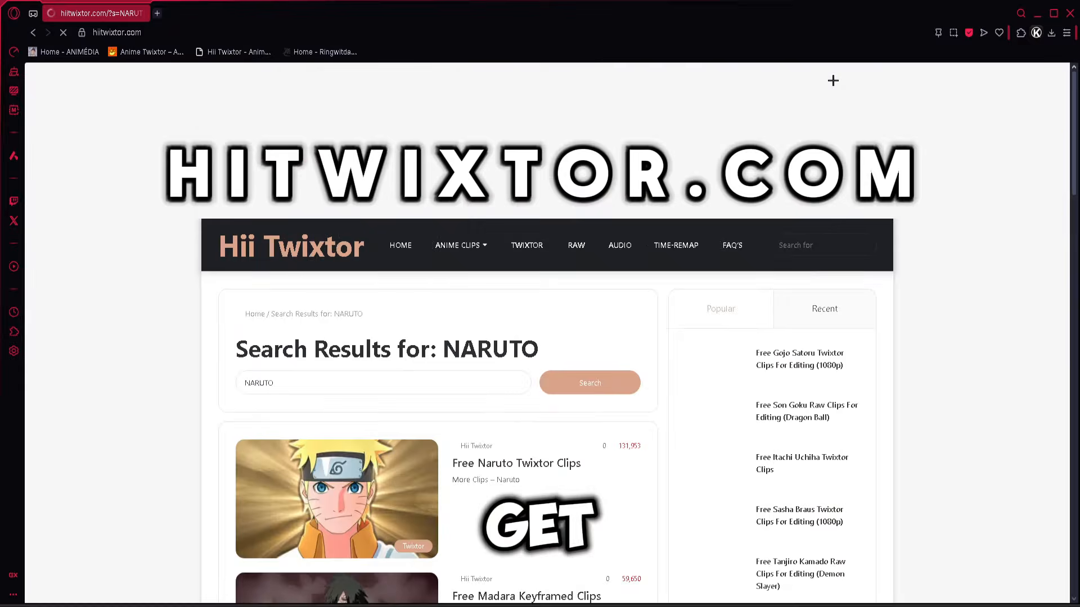
scroll(458, 333, down, 9)
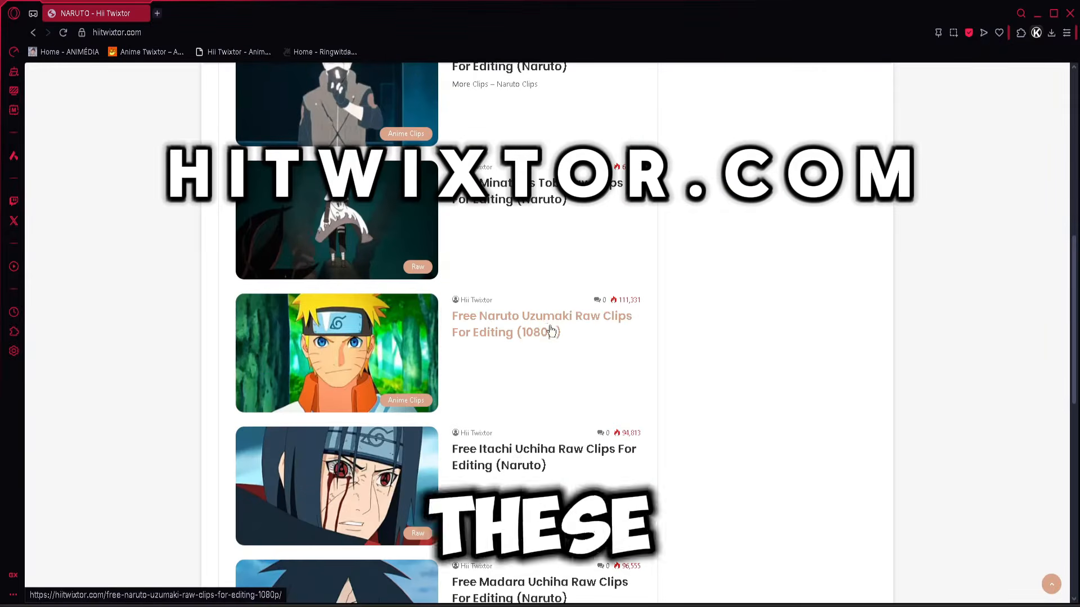
scroll(388, 350, down, 2)
scroll(523, 306, up, 12)
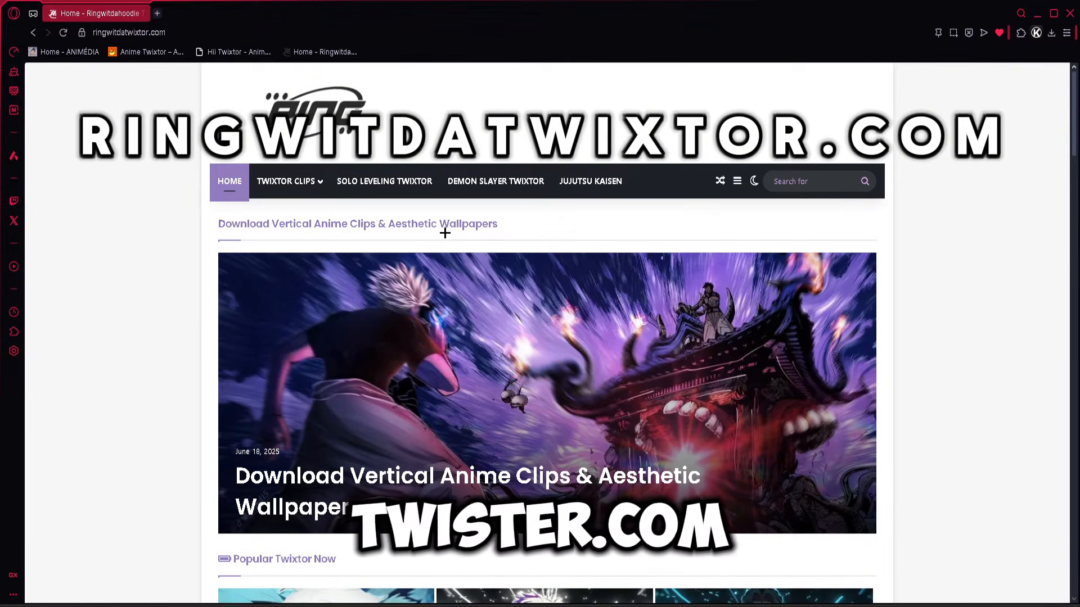
- Open ringwitdatwixtor.com and look through its Twixtor clip posts
scroll(519, 234, down, 11)
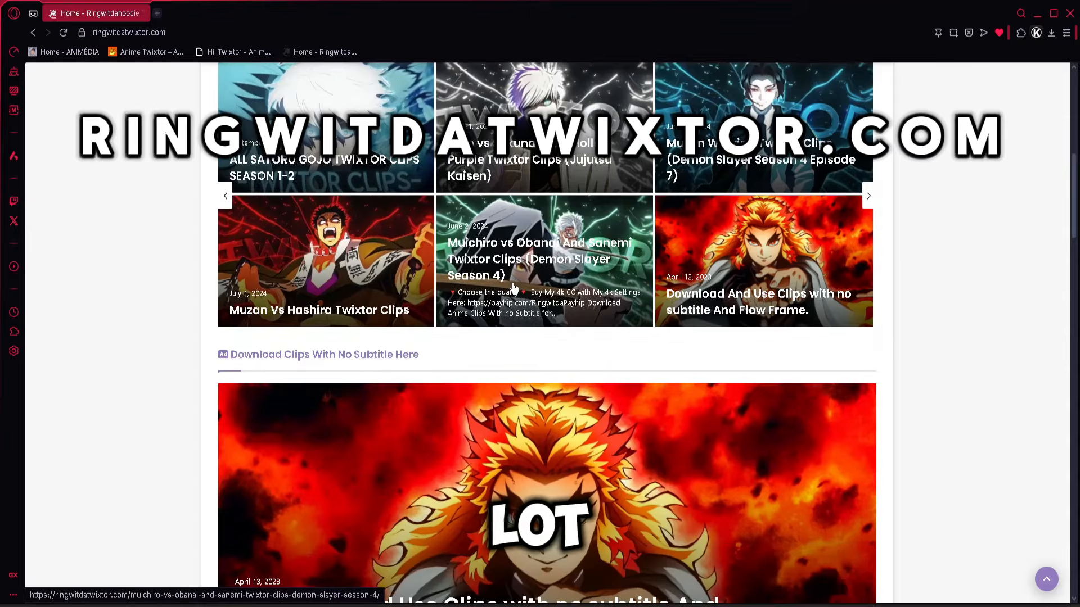
- Look through more Twixtor clip posts on ringwitdatwixtor.com and view the Most Popular section of animeclipsraw.fr
scroll(520, 291, down, 8)
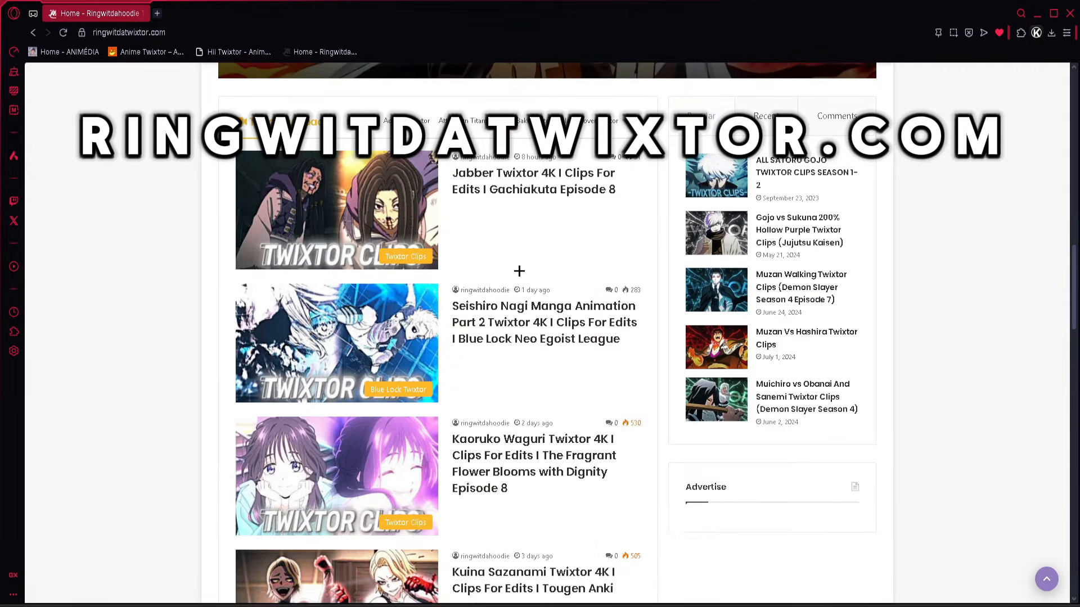
scroll(518, 270, down, 4)
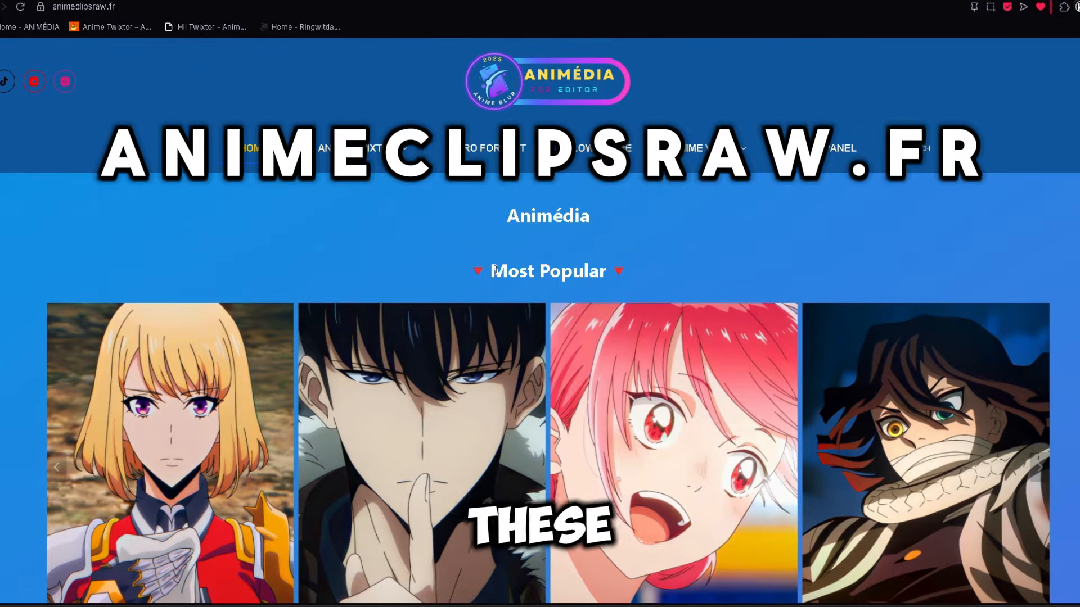
click(545, 279)
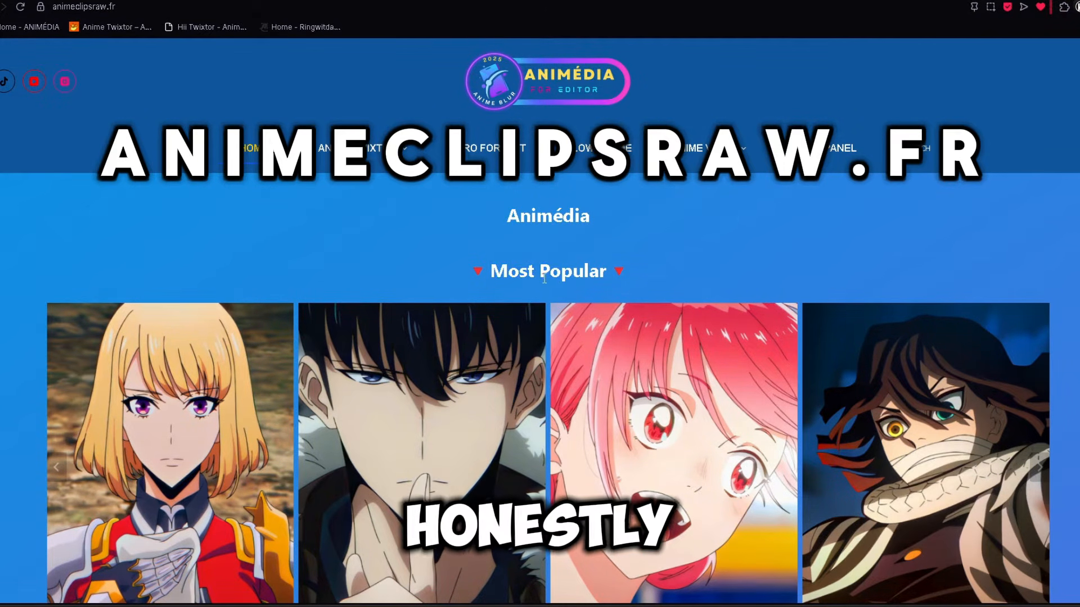
triple_click(604, 274)
click(380, 29)
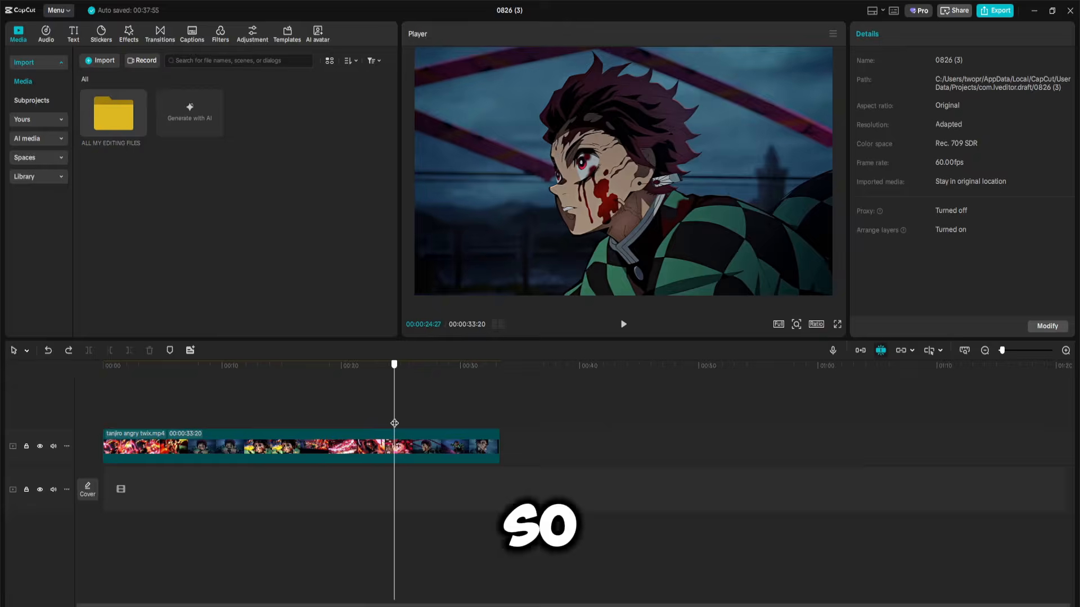
- Split the tanjiro angry twix.mp4 clip to isolate the dark side-profile shot, about 00:00:02:44 long, and place it at the timeline start
drag(395, 423, 427, 421)
click(395, 438)
key(ctrl+b)
key(ctrl+b)
drag(458, 447, 687, 448)
drag(351, 449, 987, 449)
drag(149, 433, 121, 434)
click(94, 407)
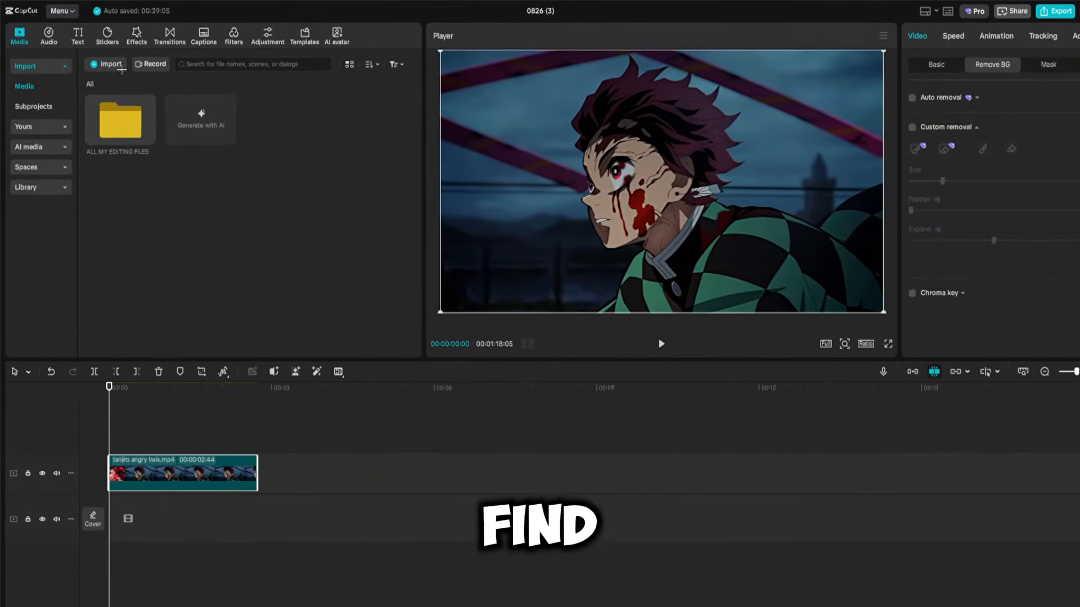
- Import the Life Force Virtuoso Version song from the Music folder and add it to the timeline as an audio track
click(100, 60)
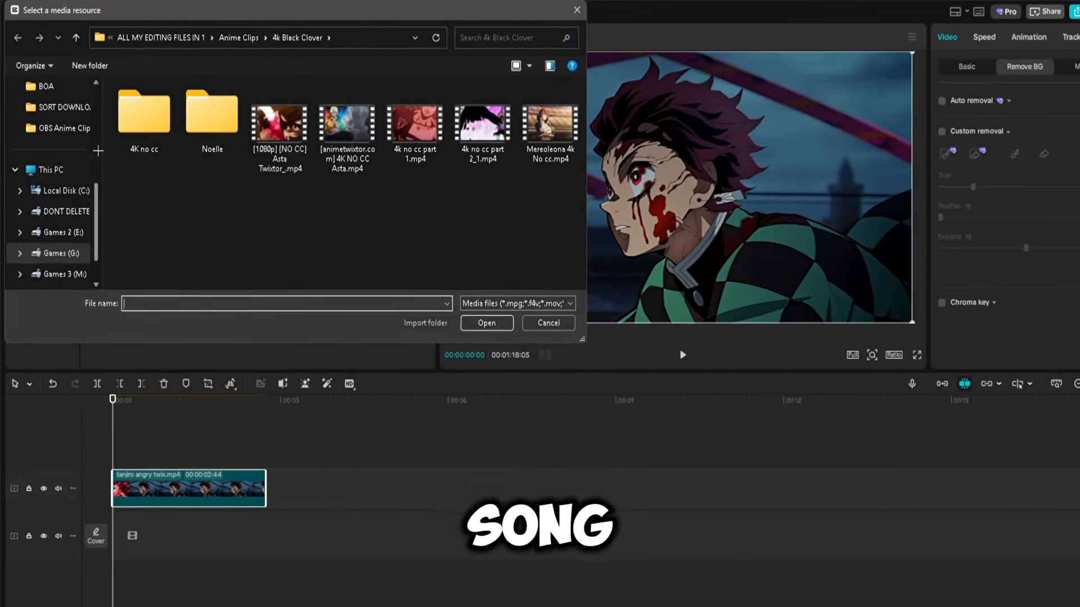
click(50, 264)
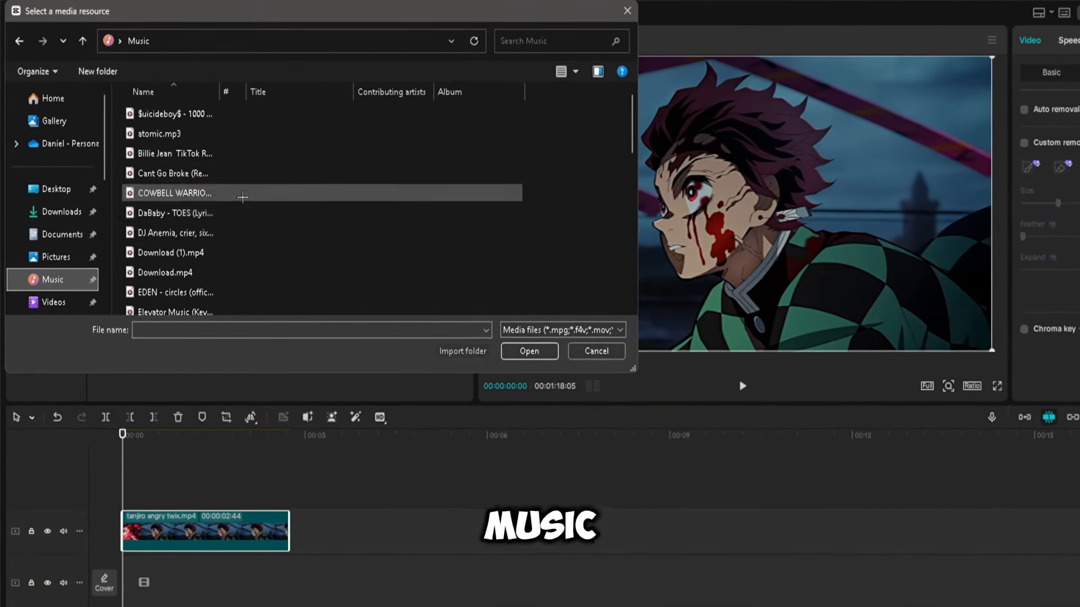
scroll(231, 163, down, 2)
scroll(202, 169, down, 2)
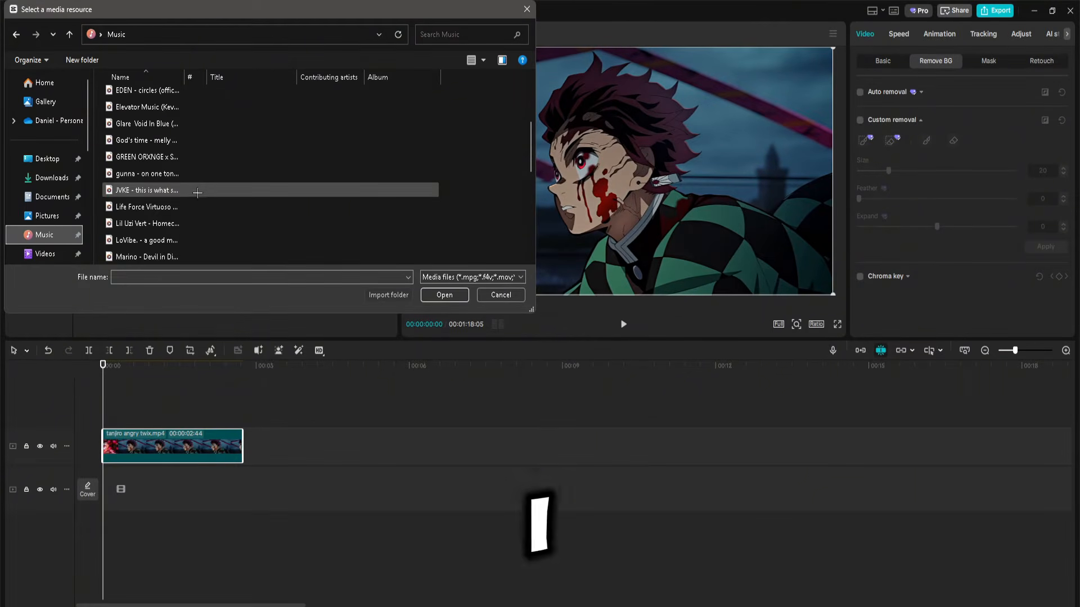
double_click(147, 207)
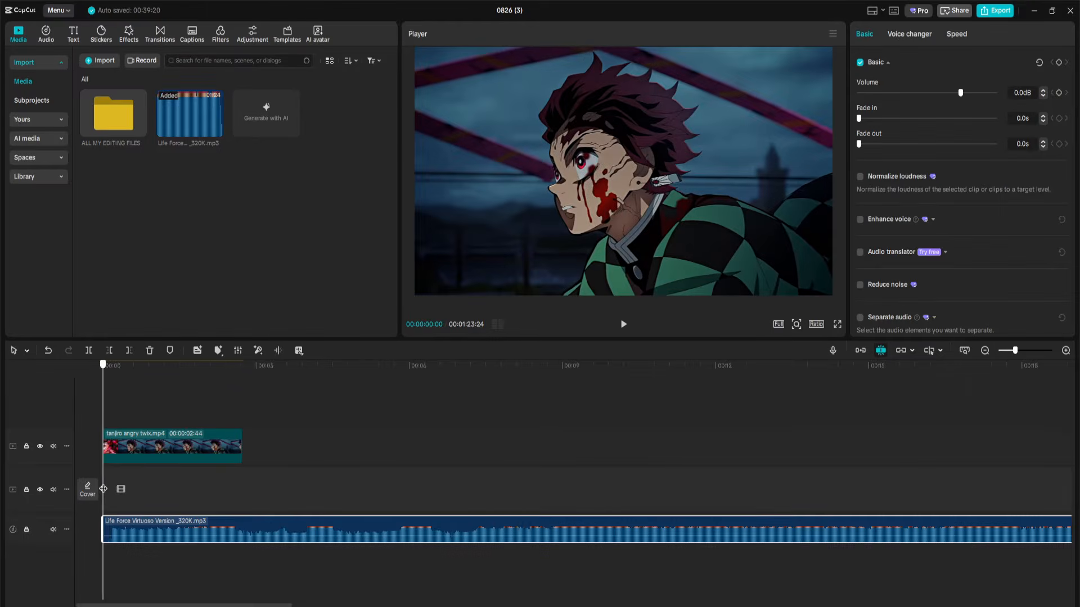
- Cut off the song's opening up to 00:00:02:36 and move the remaining audio to the timeline start
key(q)
drag(111, 491, 234, 516)
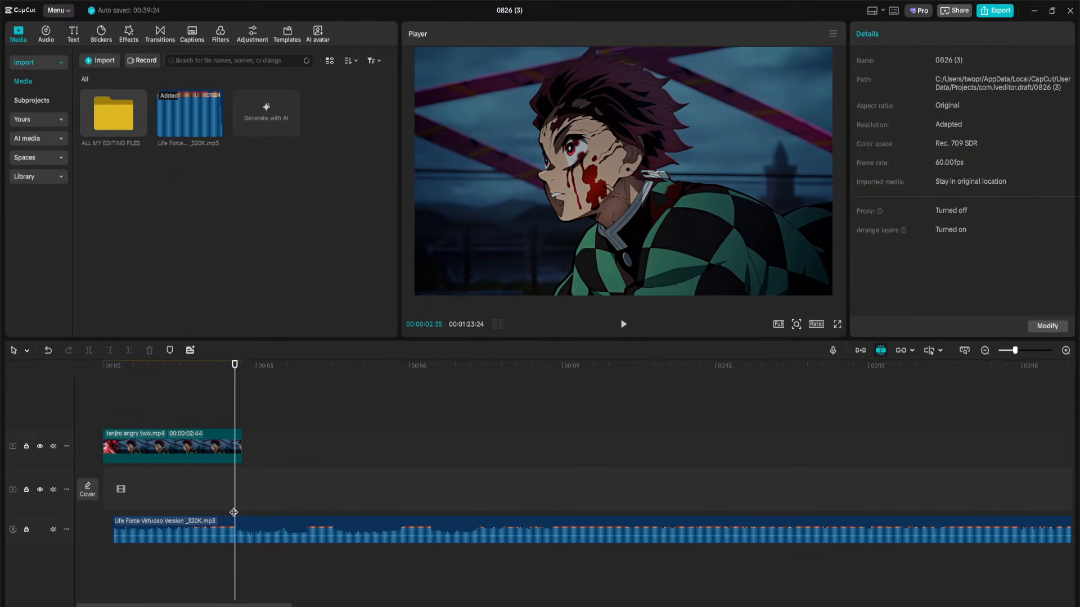
click(238, 527)
key(ctrl+b)
scroll(248, 499, up, 1)
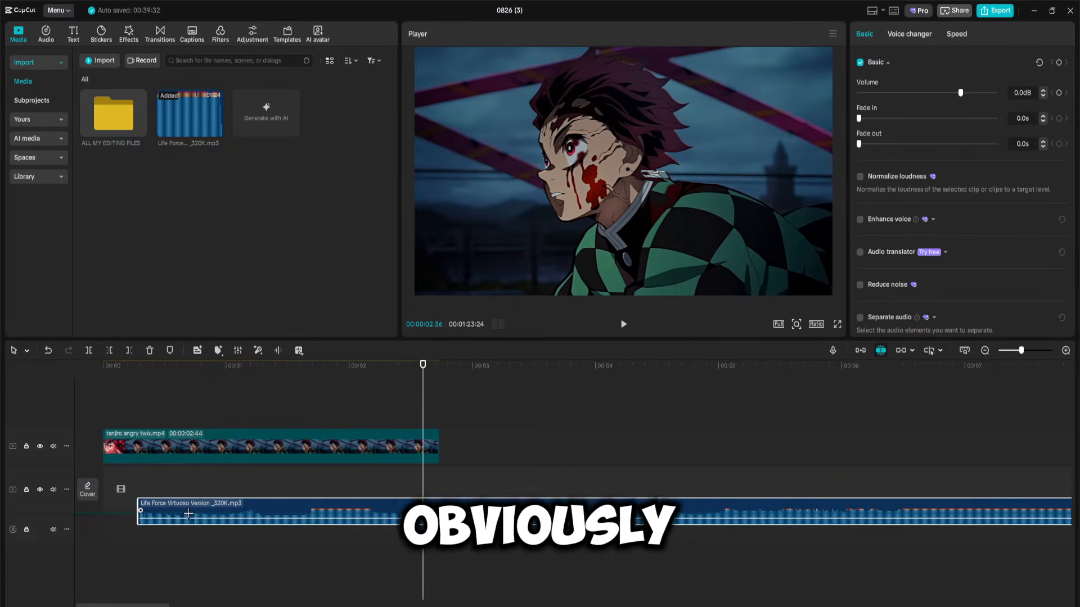
drag(188, 530, 153, 529)
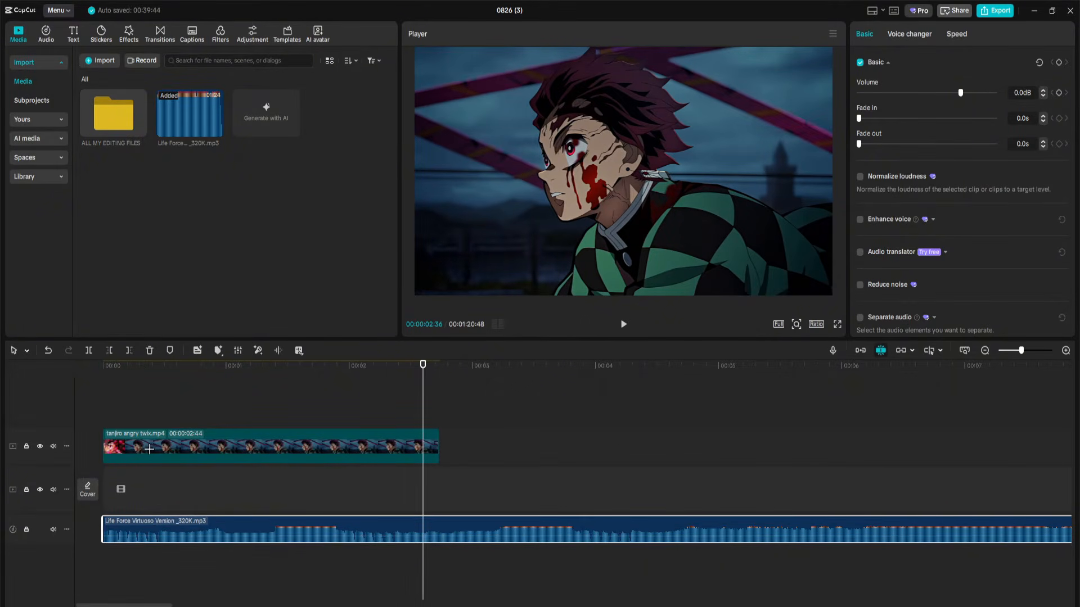
click(115, 420)
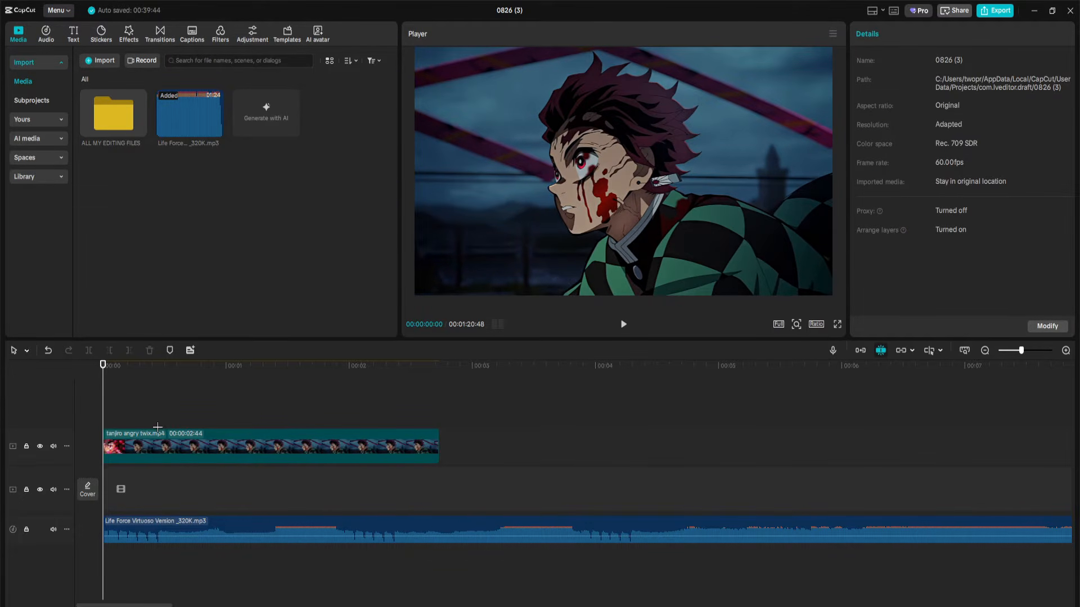
- Paint over the character's shoulder and coat with the Custom removal brush at size 40
click(147, 440)
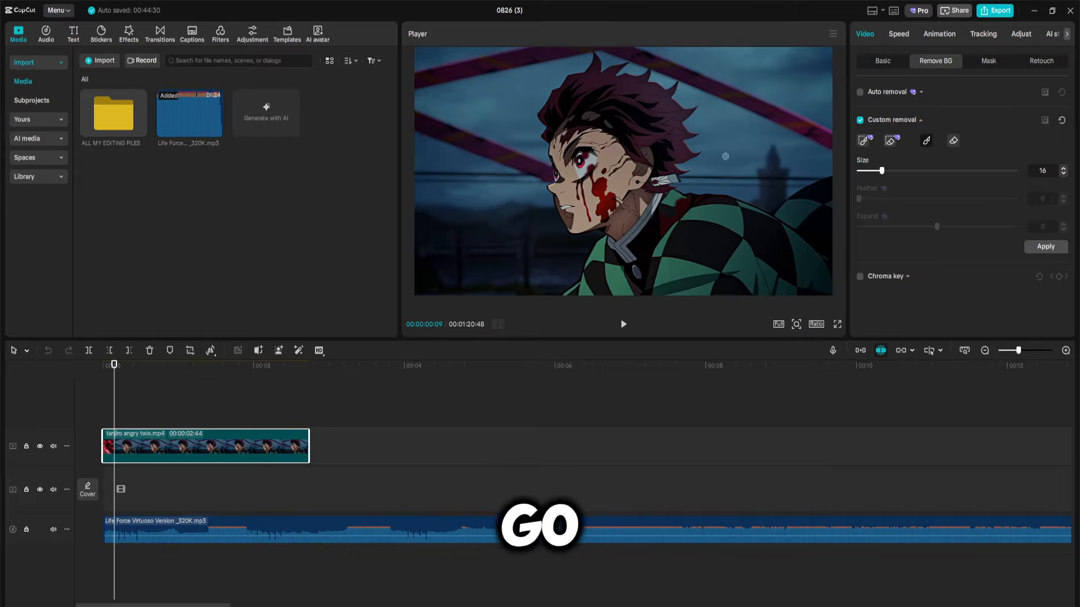
drag(900, 173, 920, 170)
drag(660, 224, 745, 273)
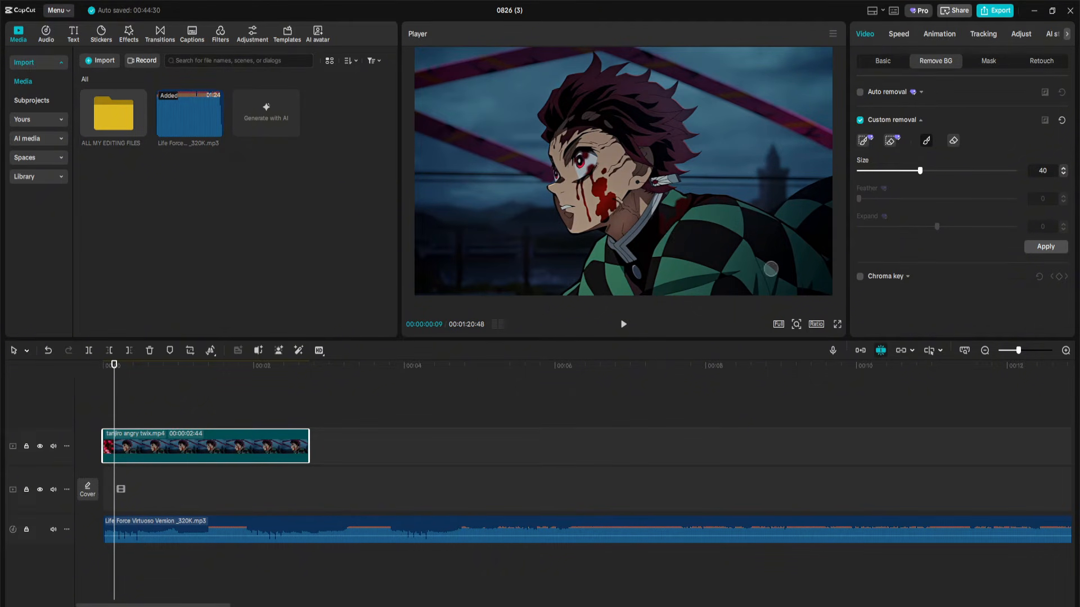
drag(674, 210, 811, 262)
drag(701, 242, 827, 277)
drag(744, 259, 855, 262)
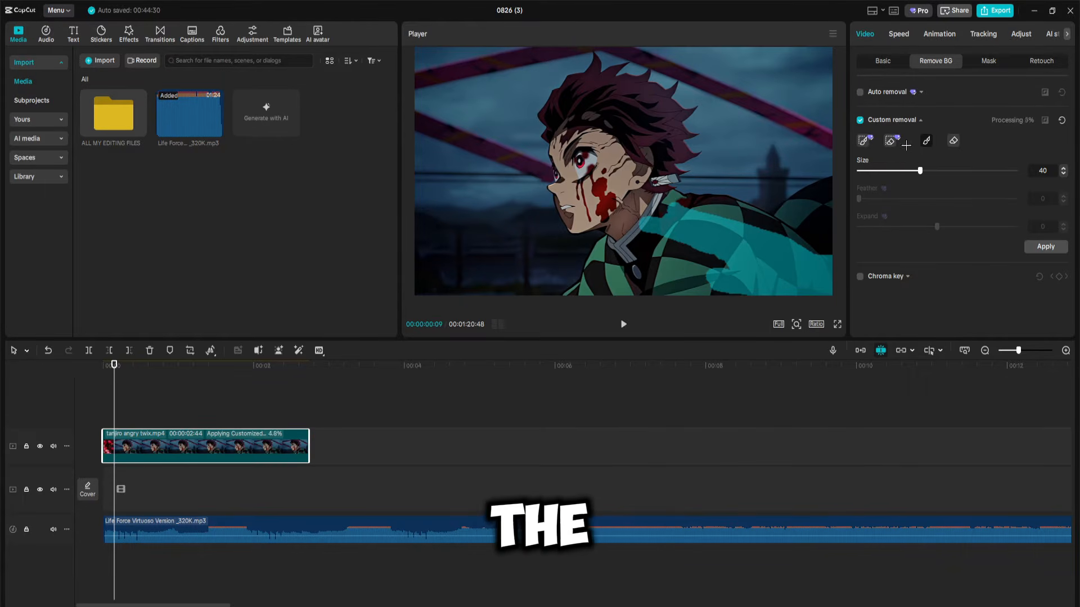
- Reduce the removal brush to size 16 and paint the finer edges between the character's collar and shoulder
drag(917, 164, 882, 169)
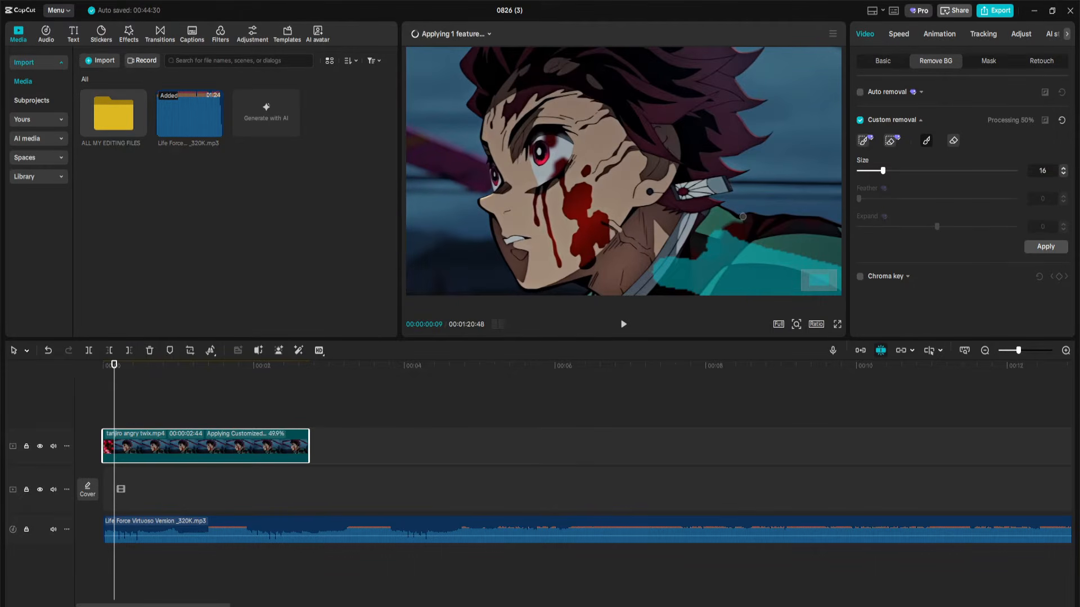
mouse_move(743, 217)
mouse_down()
mouse_move(780, 233)
mouse_move(700, 200)
mouse_up()
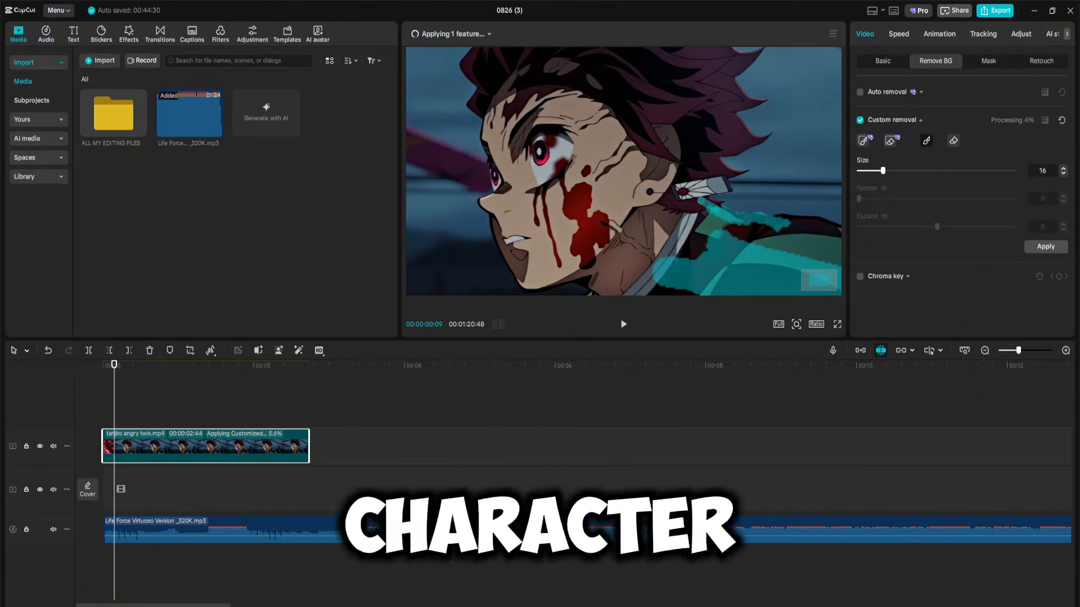
scroll(713, 207, down, 6)
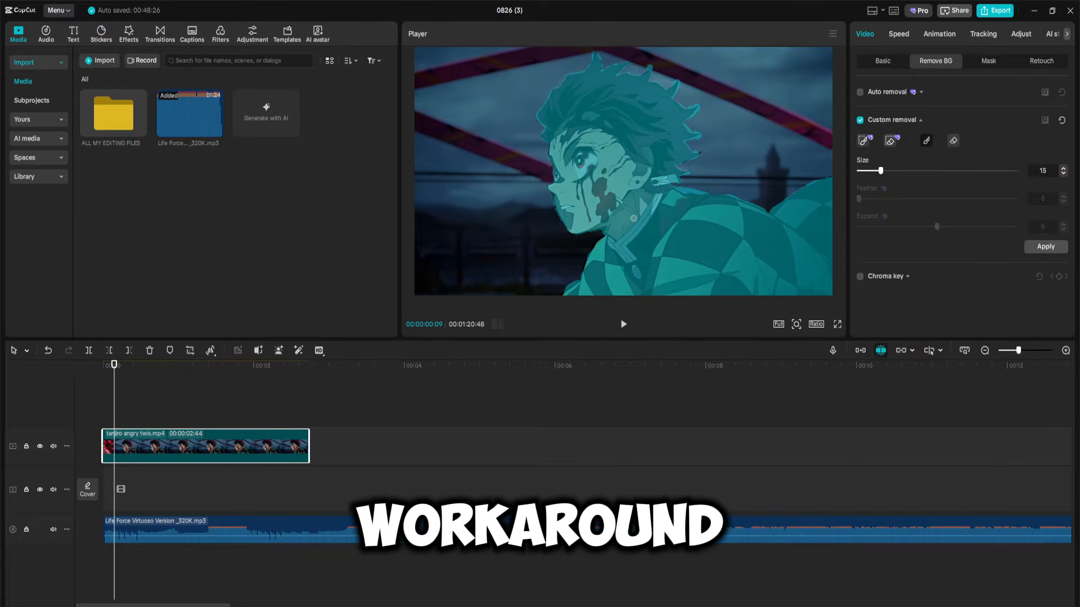
- Apply the painted custom removal to the clip and soften its edges with Feather 20 and Expand 0
click(1038, 246)
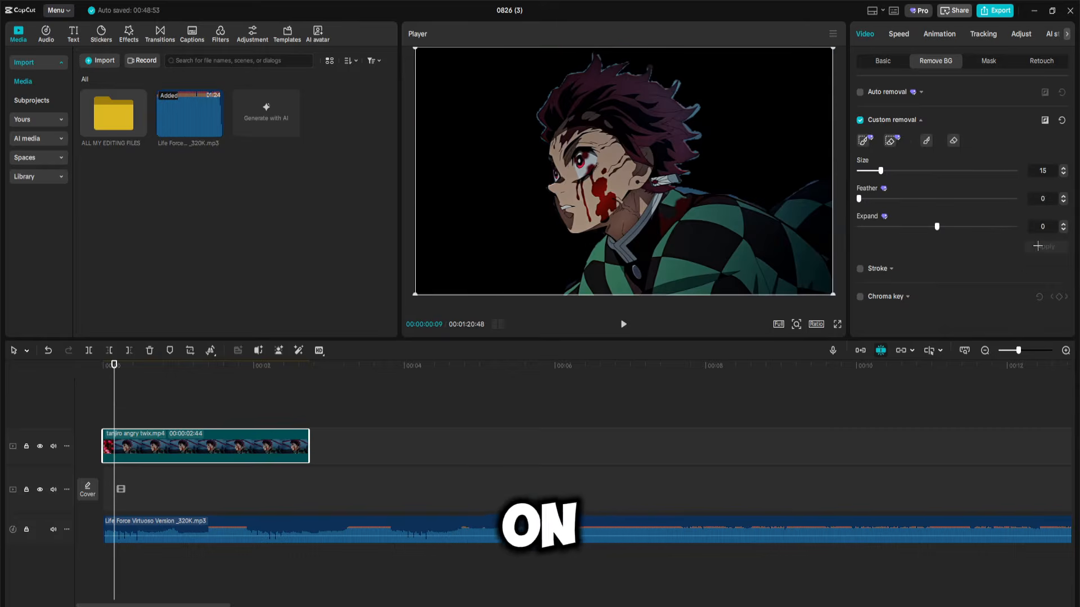
drag(861, 198, 896, 199)
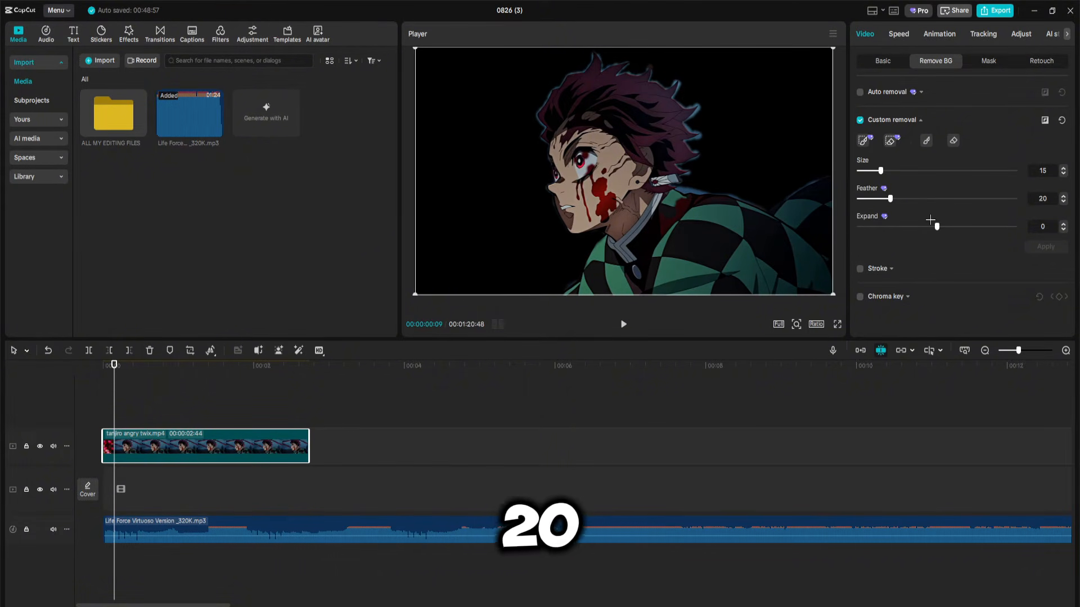
mouse_move(930, 228)
mouse_down()
mouse_move(850, 231)
mouse_move(922, 229)
mouse_up()
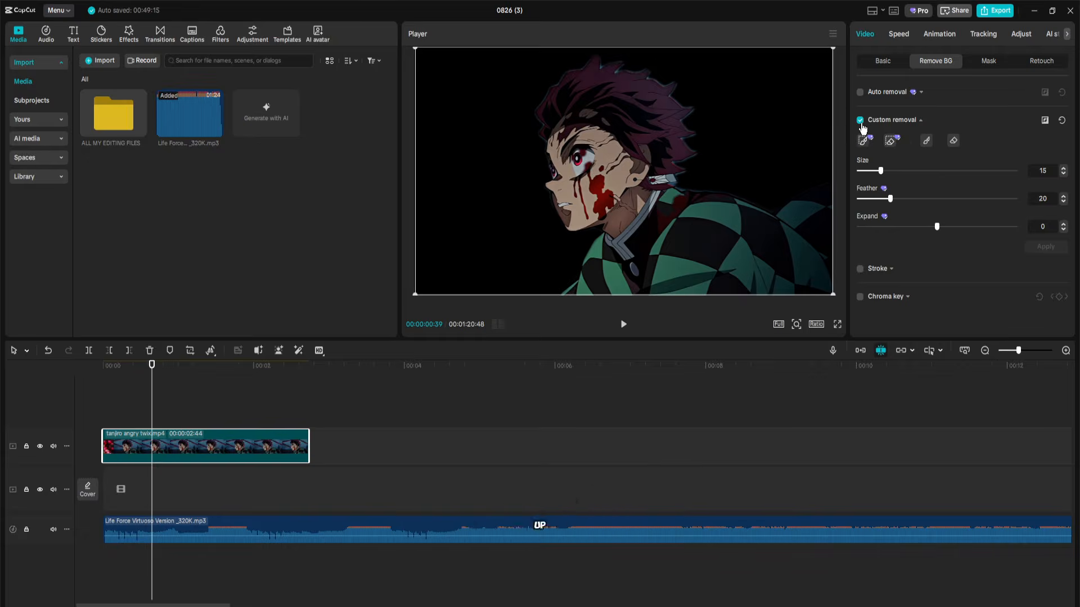
- Mask the character with the smart brush at size 15, correcting the areas above the hair and at the back shoulder
click(862, 140)
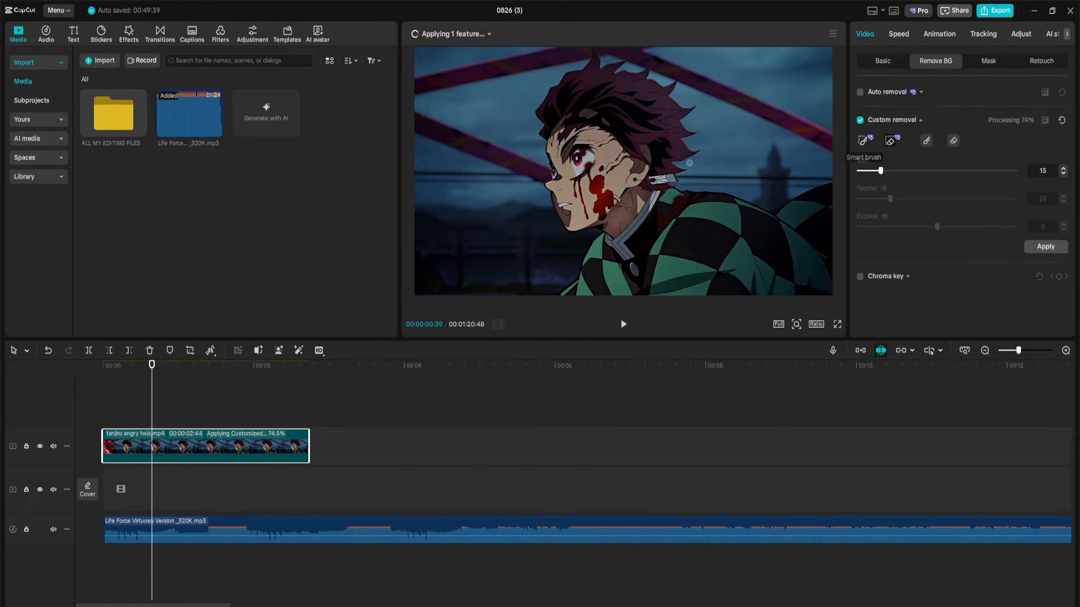
drag(735, 271, 699, 244)
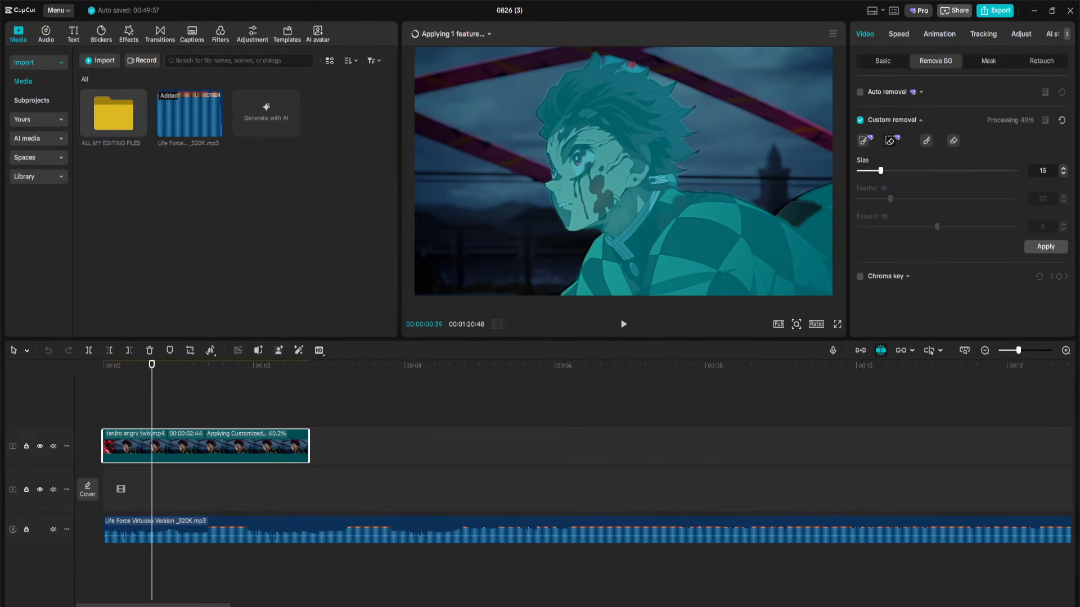
drag(631, 66, 635, 67)
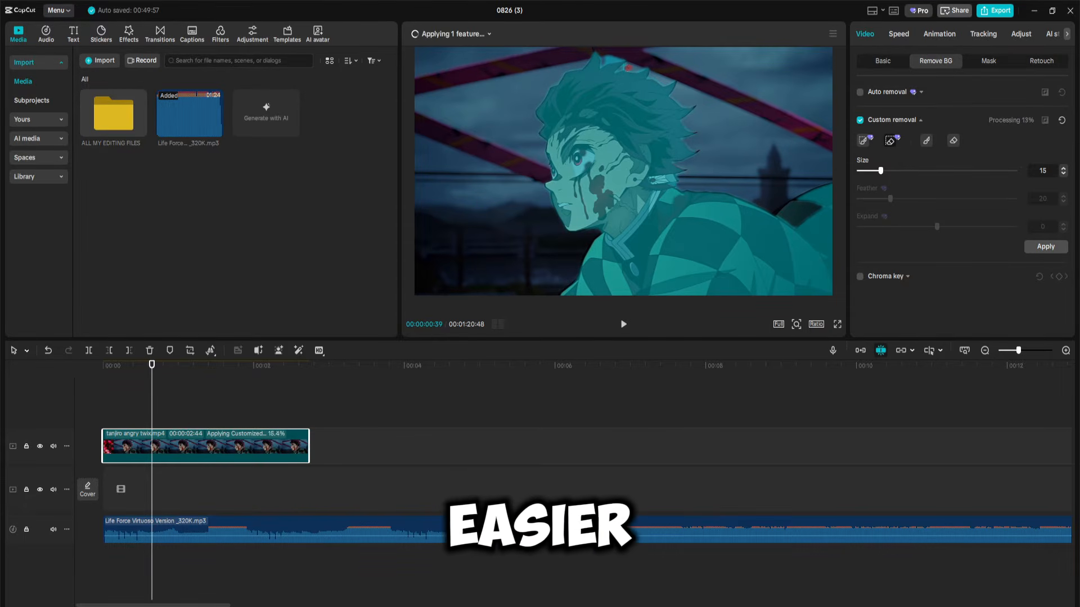
drag(809, 207, 786, 217)
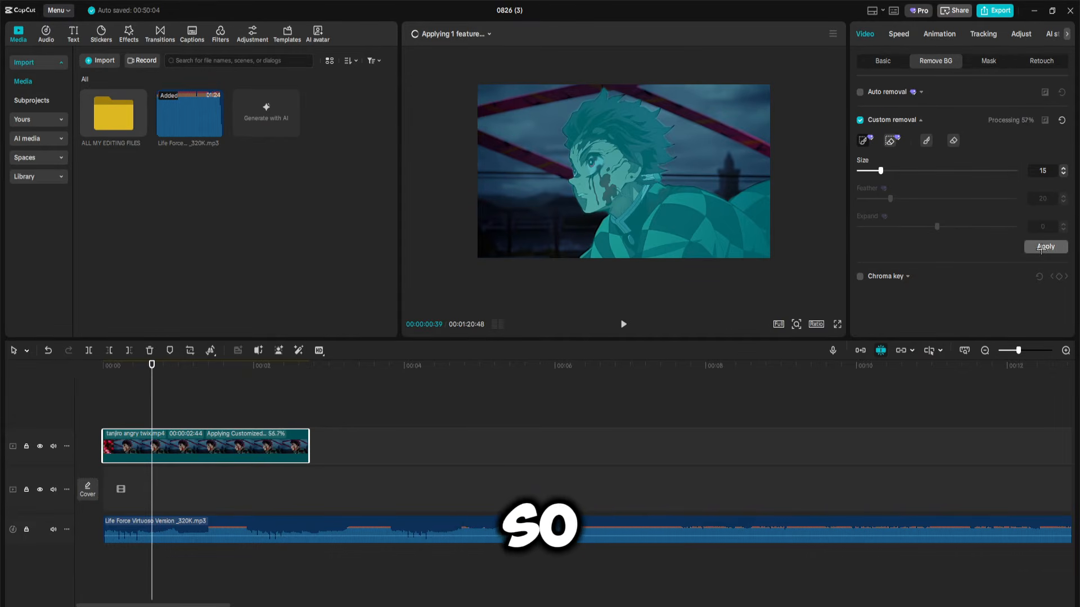
- Apply the smart-brushed background removal and set its Feather to 30
click(1046, 246)
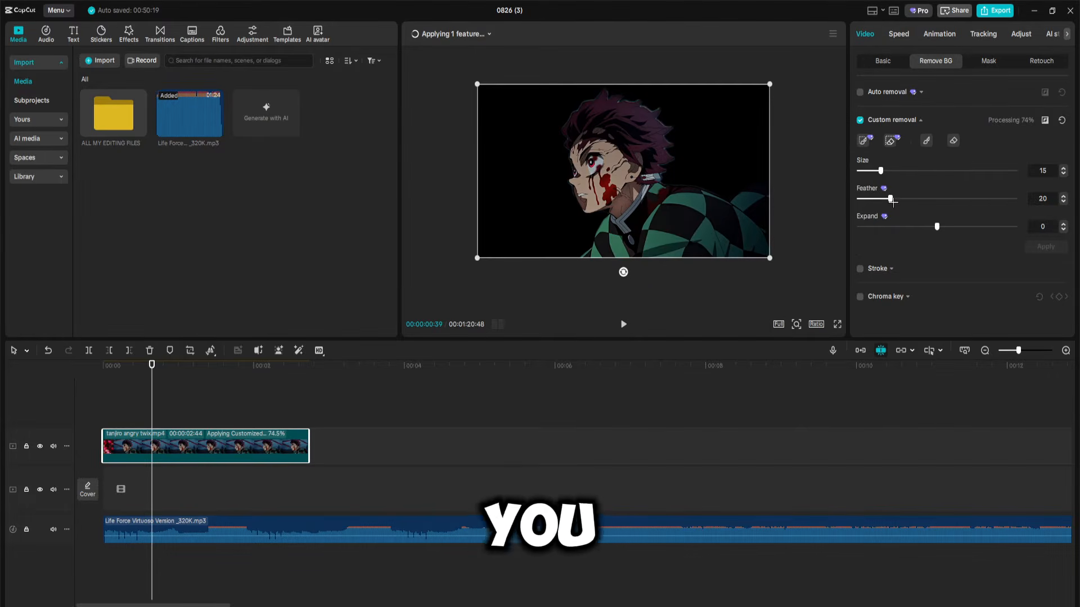
drag(896, 198, 906, 204)
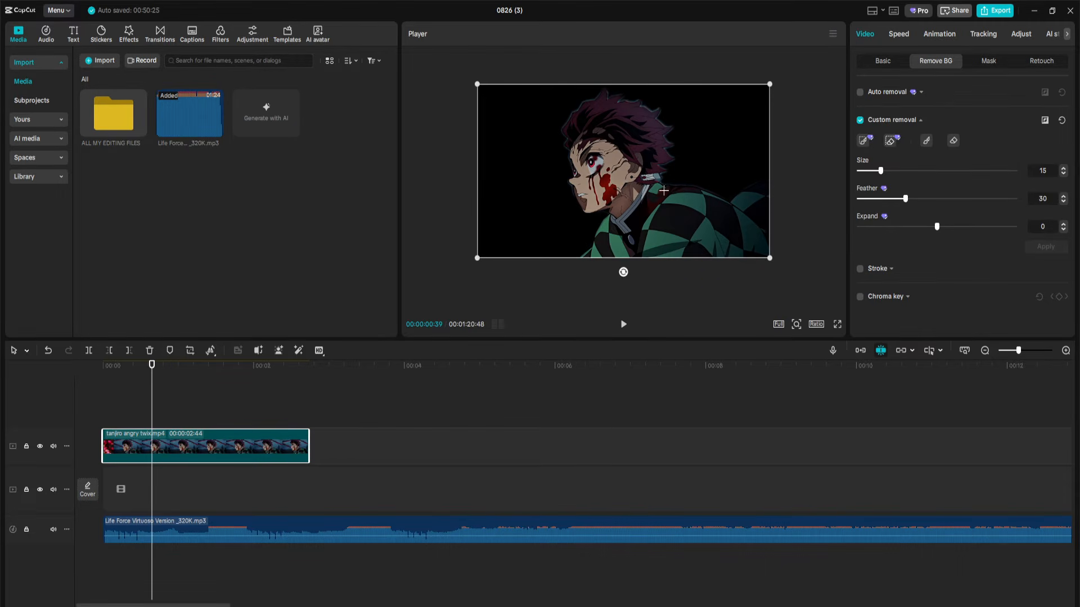
scroll(664, 190, up, 2)
scroll(664, 190, down, 2)
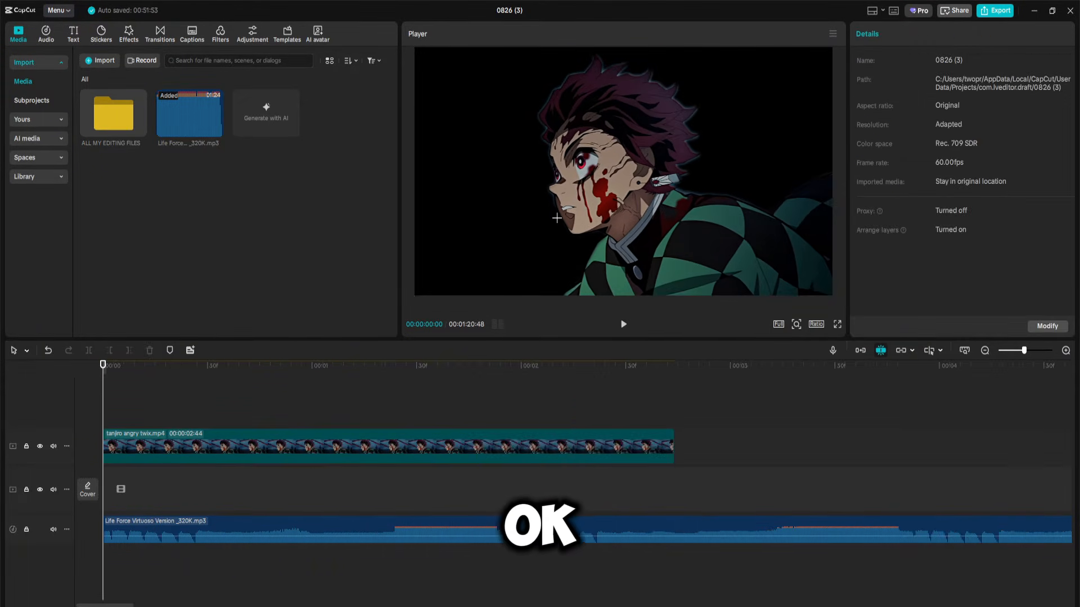
- Add timeline markers on the song's opening beats, from the start of the timeline to 00:00:00:27
mouse_move(107, 419)
mouse_down()
mouse_move(187, 420)
mouse_move(103, 422)
mouse_up()
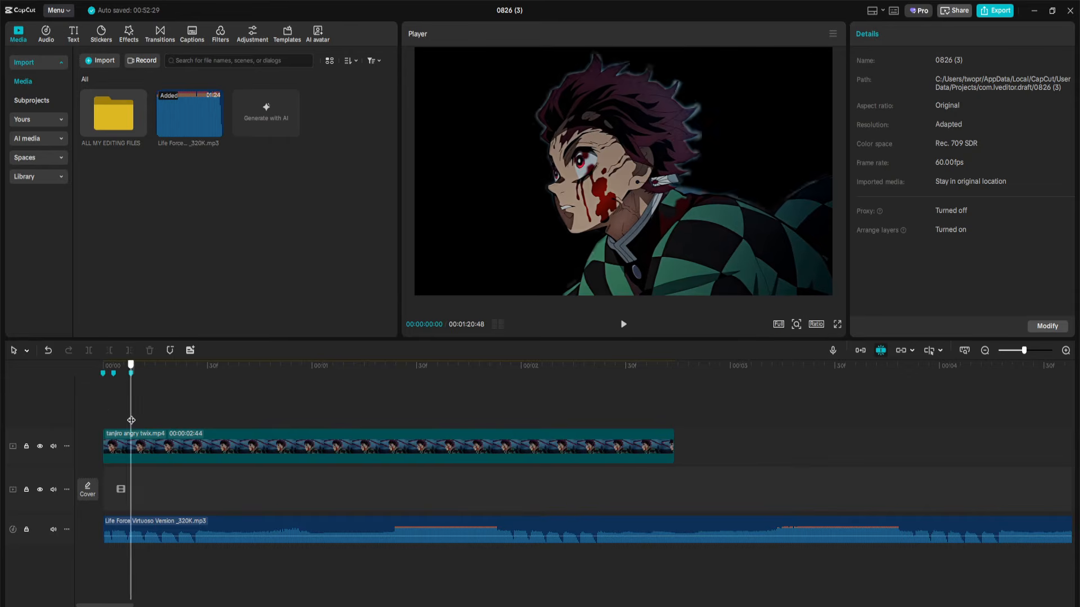
drag(132, 419, 197, 433)
key(m)
key(m)
key(m)
key(m)
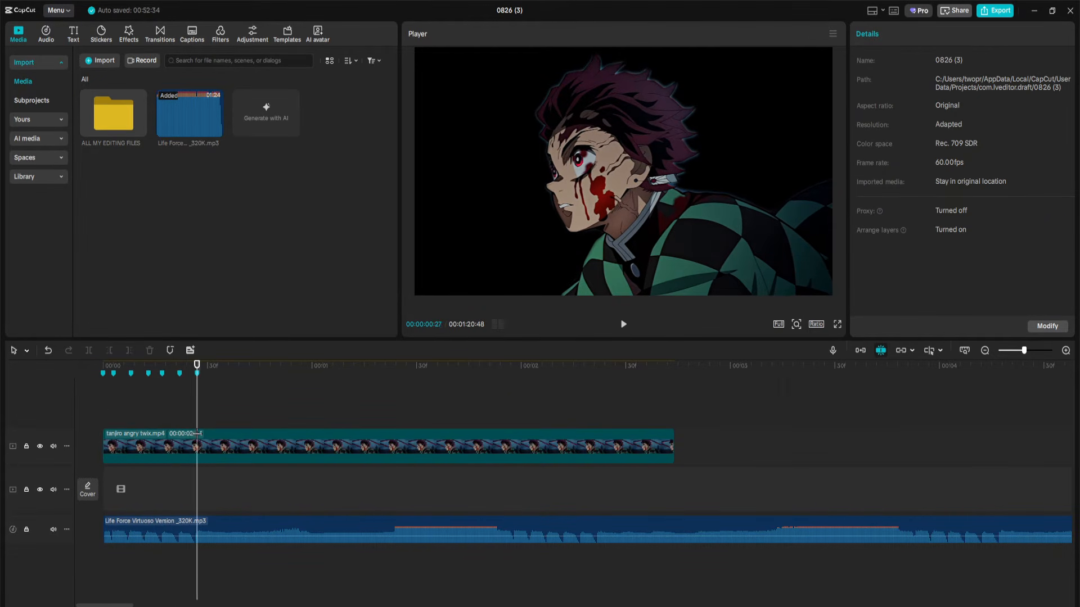
- Split the character clip at the last beat marker, delete the part after it, and return the playhead to the start
click(205, 447)
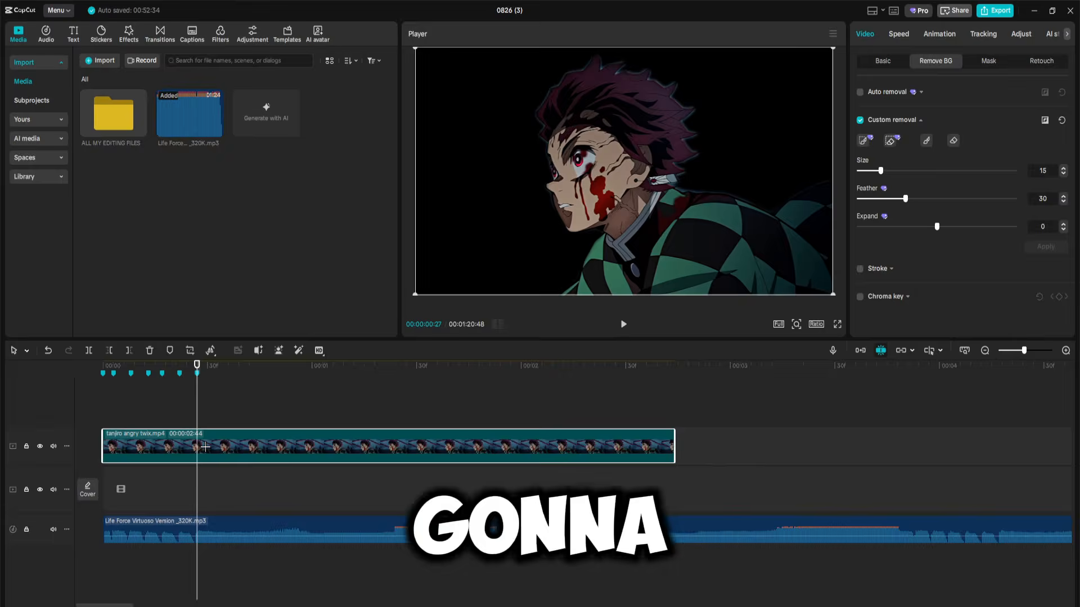
key(ctrl+b)
key(Delete)
click(107, 416)
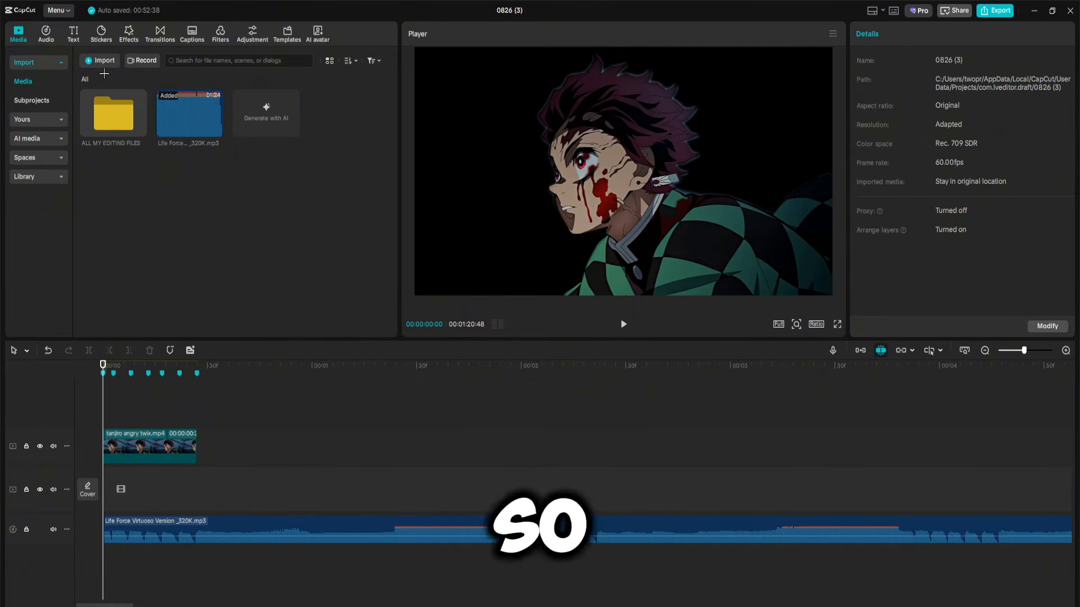
- Add 2049219.png from the Boltzys OVERLAYS backgrounds folder beneath the character clip's start and cut it off at the second beat marker
double_click(107, 123)
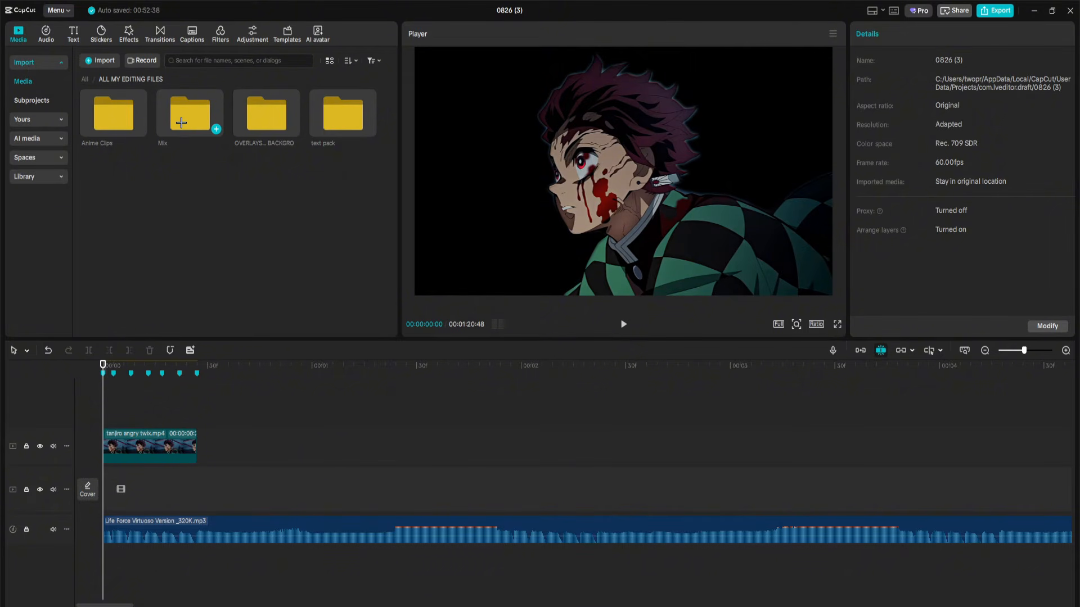
double_click(267, 122)
double_click(106, 121)
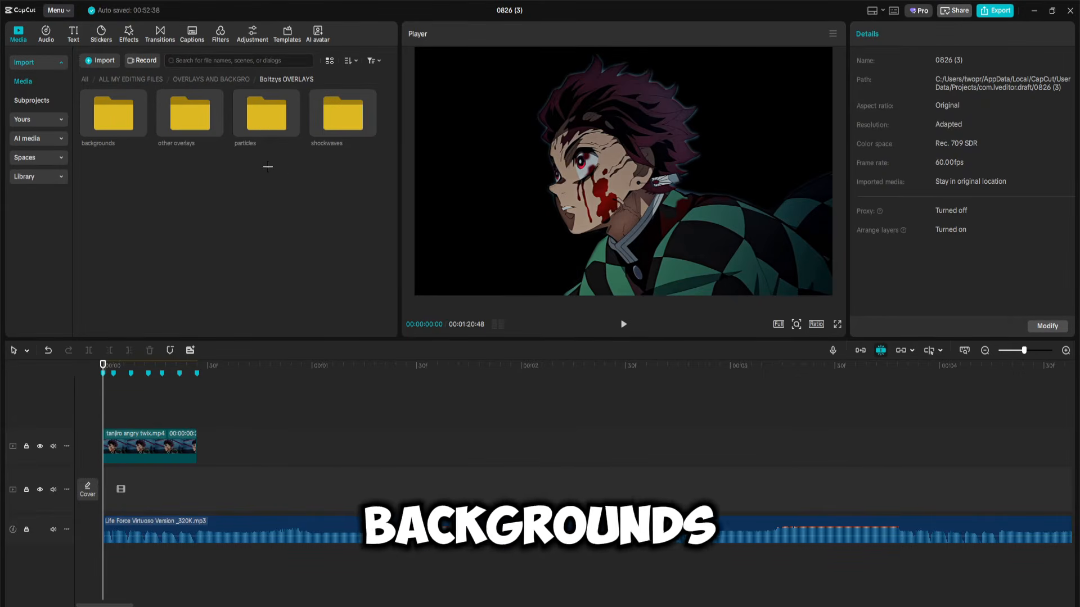
double_click(106, 122)
drag(189, 112, 105, 466)
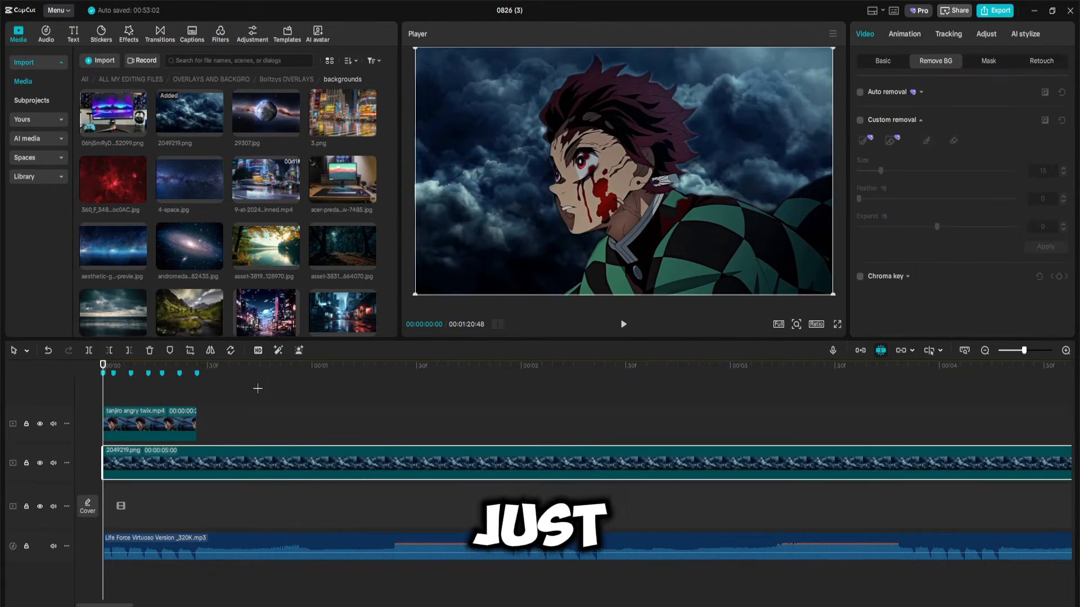
click(111, 396)
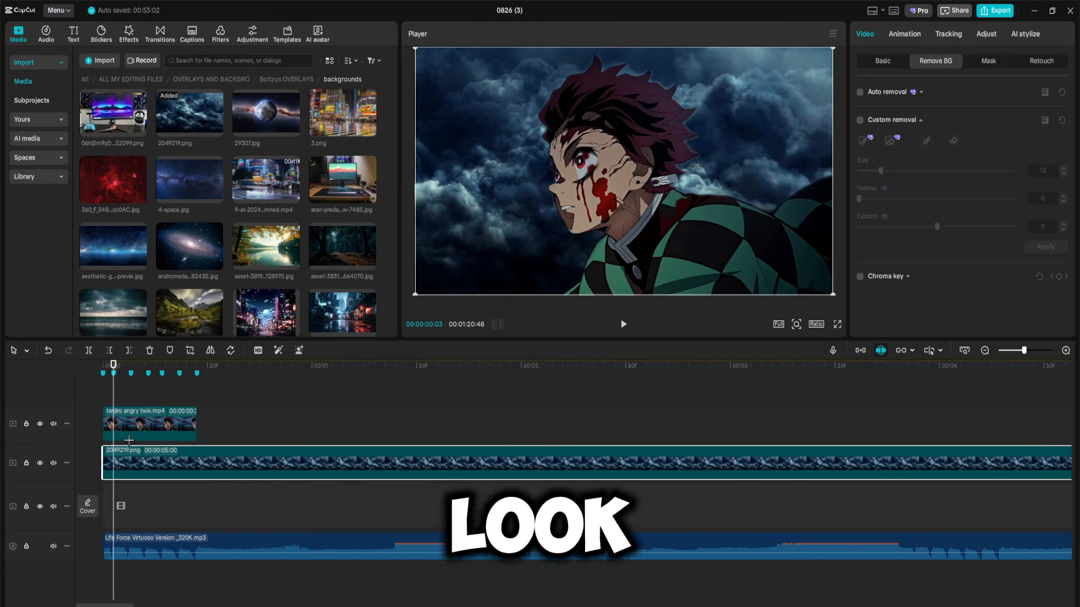
key(ctrl+b)
key(Delete)
- Add 4-space.jpg right after the cloud background and cut it off at the third beat marker
drag(224, 171, 107, 464)
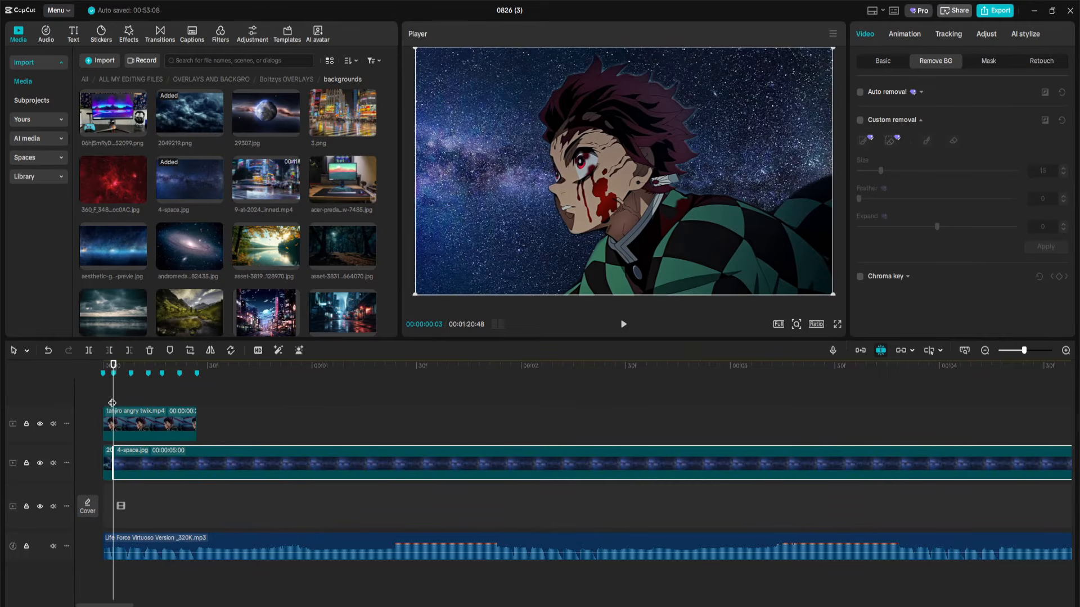
click(131, 396)
key(ctrl+b)
key(Delete)
- Add 29307.jpg as the third background and cut it off at the fourth beat marker
drag(266, 114, 134, 465)
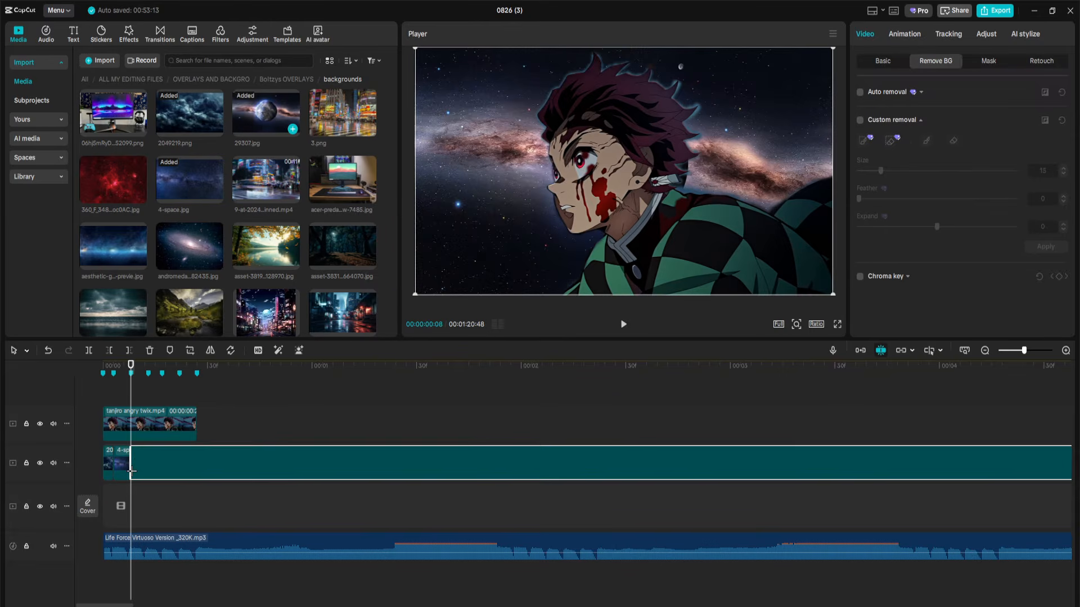
click(149, 398)
key(ctrl+b)
key(Delete)
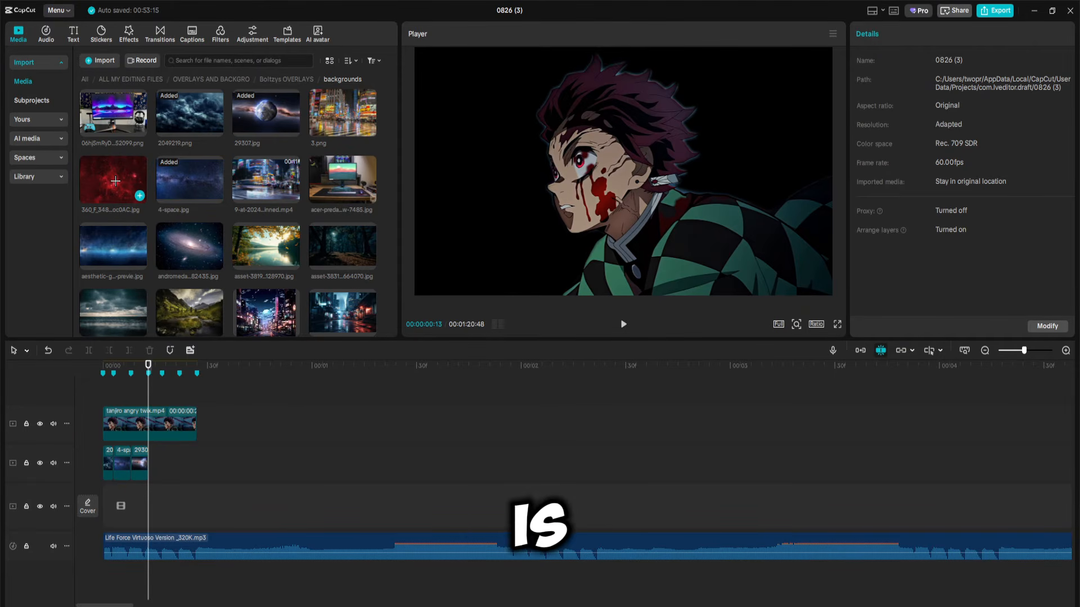
- Add the andromeda galaxy image, cut it off at the fifth beat marker, and enlarge it to fill the frame
drag(190, 247, 151, 470)
click(162, 399)
key(ctrl+b)
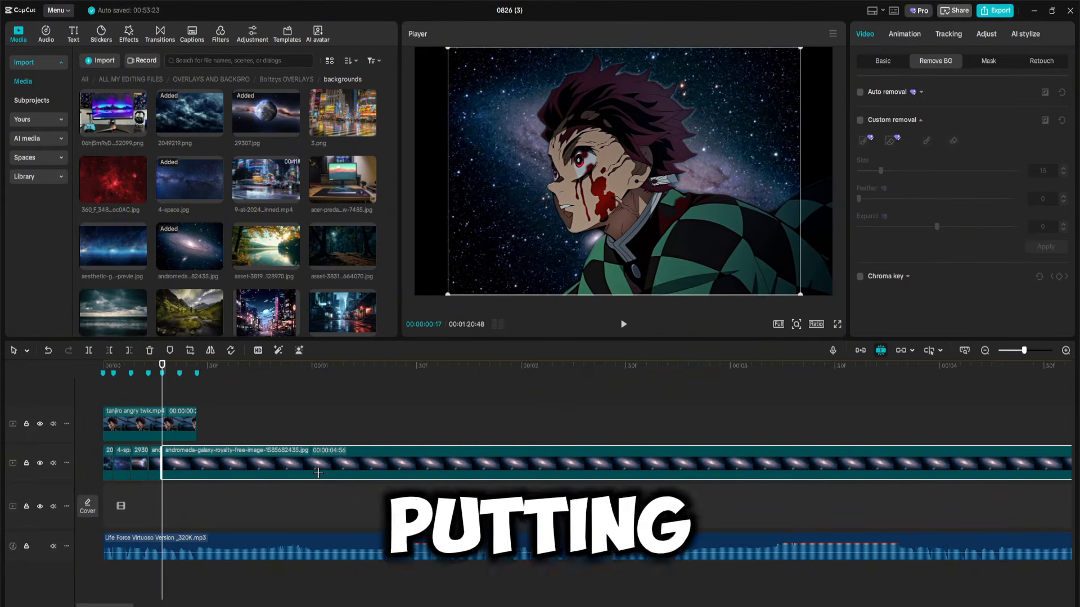
key(Delete)
click(155, 462)
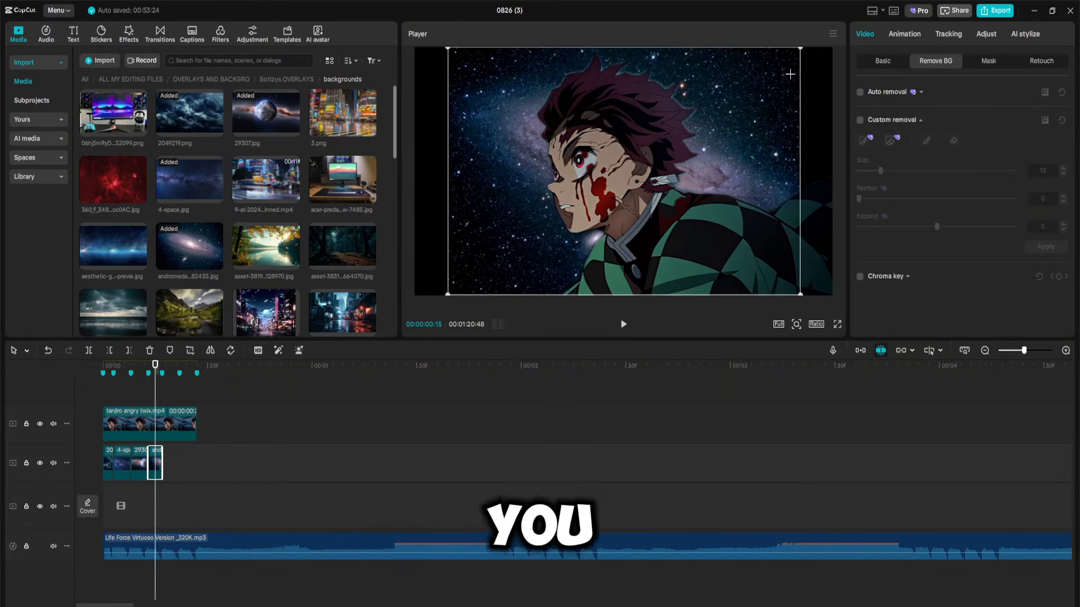
drag(801, 50, 859, 34)
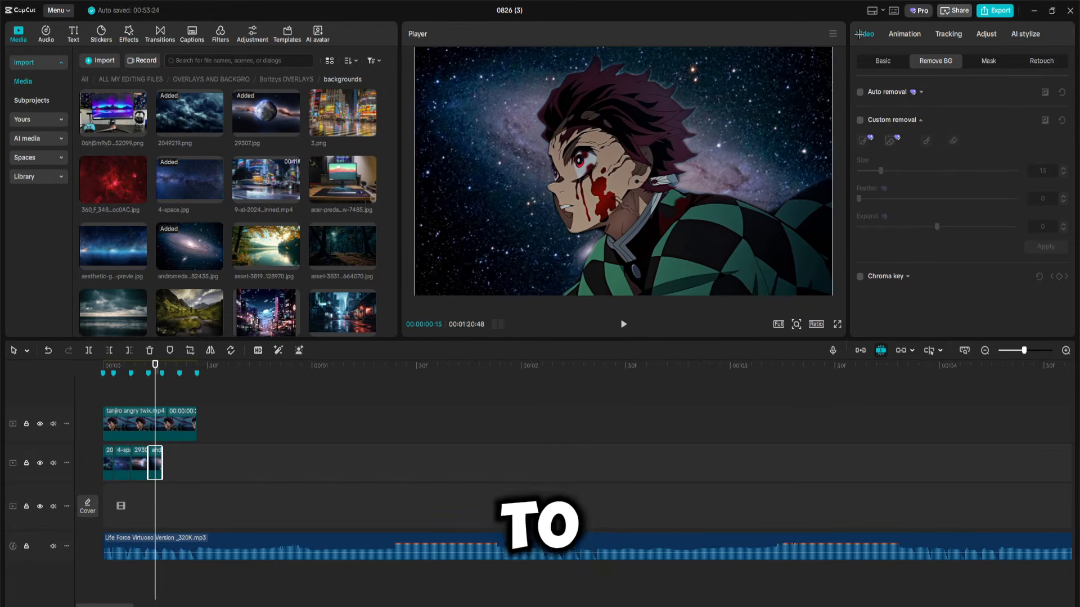
- Add the earth-view moon image between the fifth and sixth beat markers and enlarge it to fill the frame
click(160, 395)
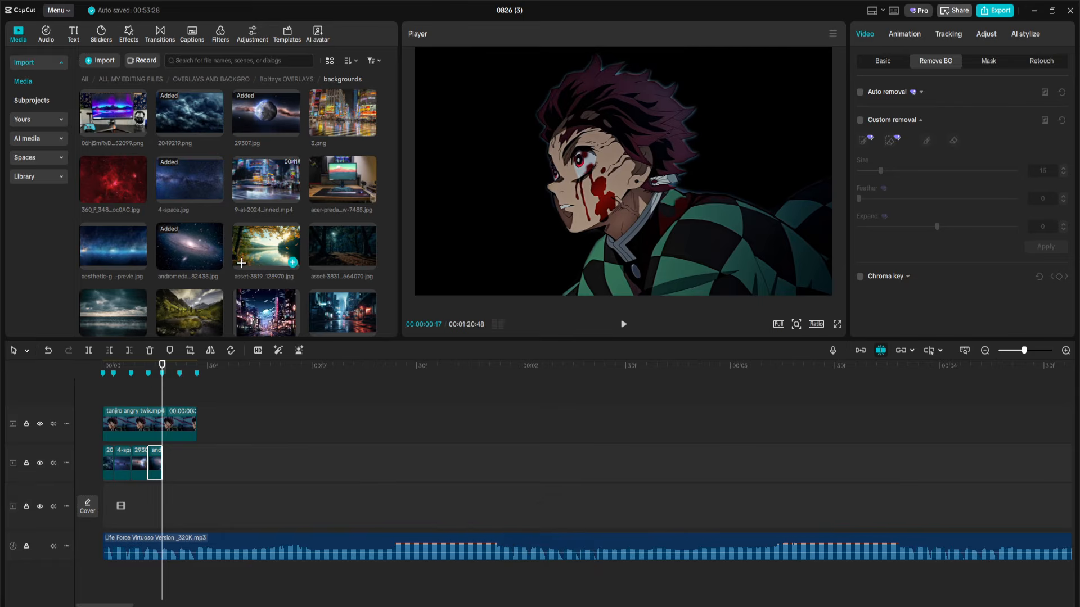
scroll(241, 263, down, 3)
drag(190, 270, 172, 445)
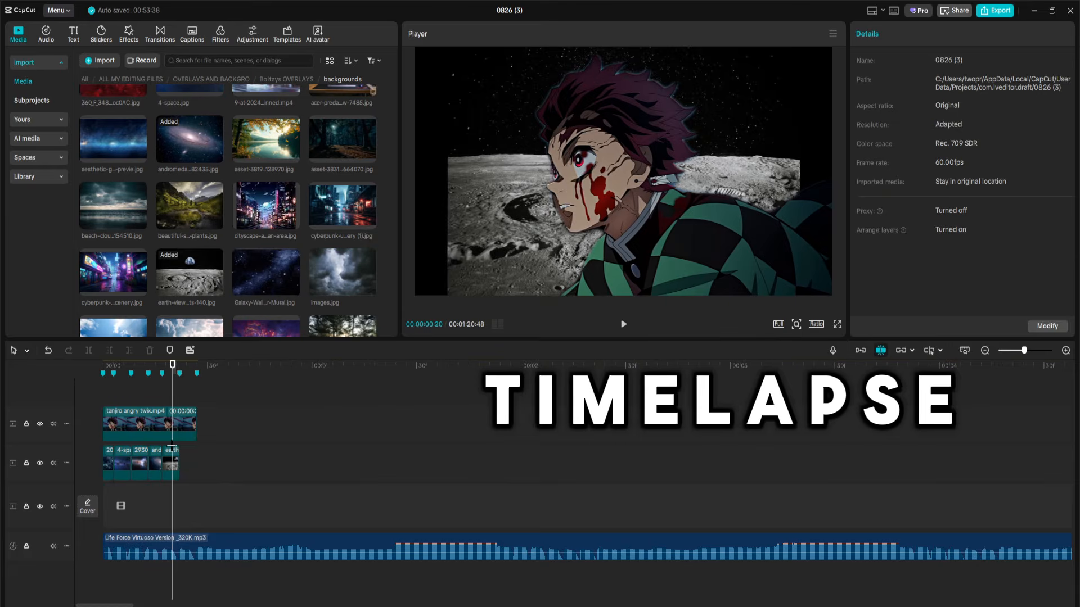
click(171, 462)
drag(801, 49, 855, 28)
drag(293, 288, 180, 462)
click(197, 394)
click(201, 459)
key(Delete)
- Add the nasa-free nebula image from the sixth to the last beat marker and enlarge it to fill the frame
scroll(269, 228, down, 4)
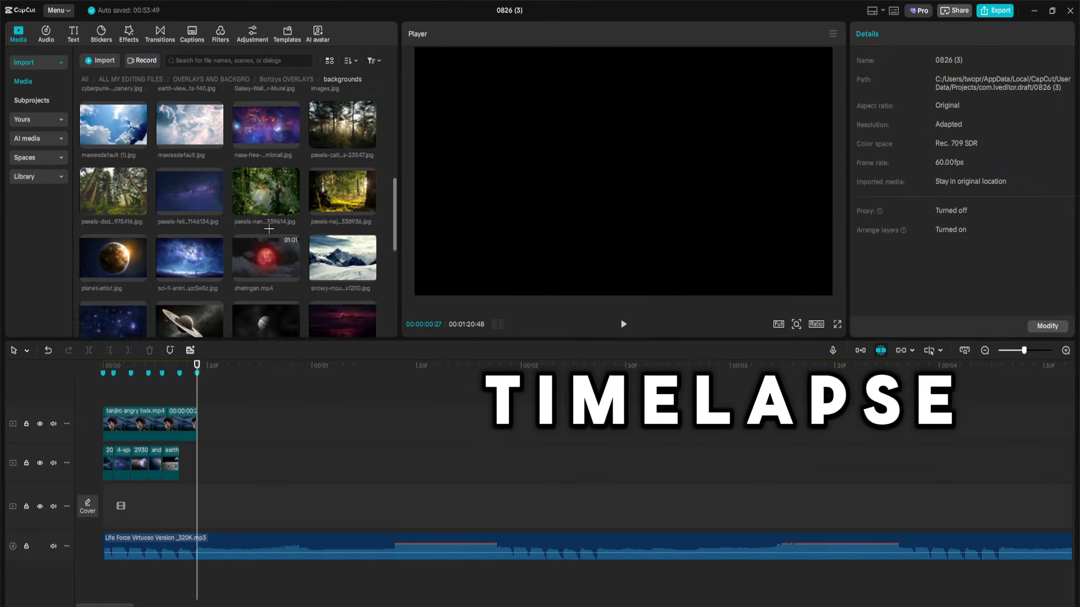
scroll(269, 229, up, 1)
drag(266, 180, 181, 462)
key(ctrl+b)
key(Delete)
click(188, 395)
click(188, 462)
drag(832, 53, 850, 42)
- Play the edit from the start to check the background changes against the beat
click(101, 400)
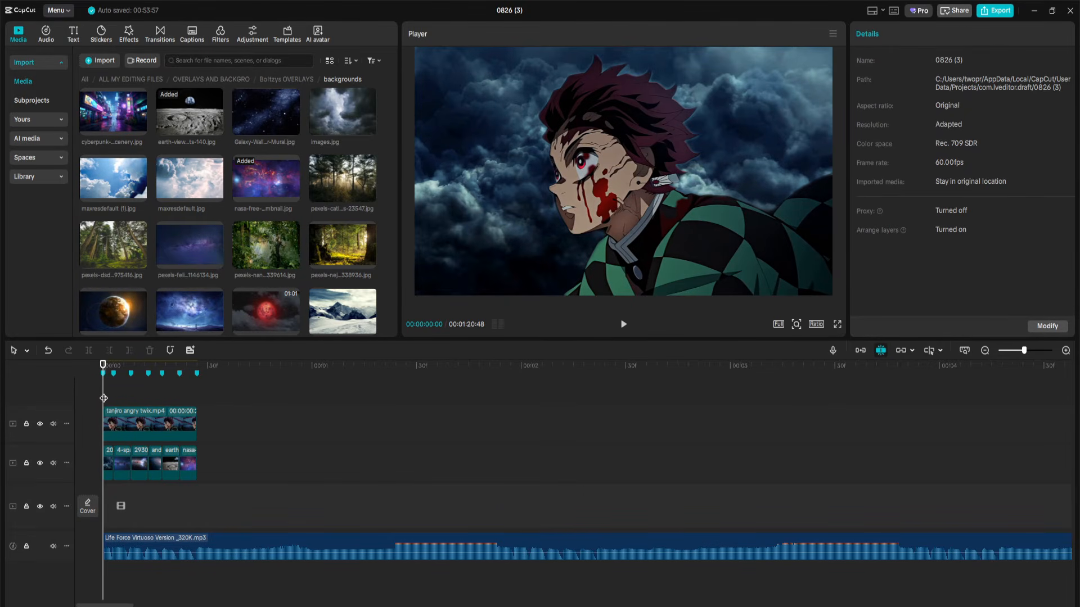
key(space)
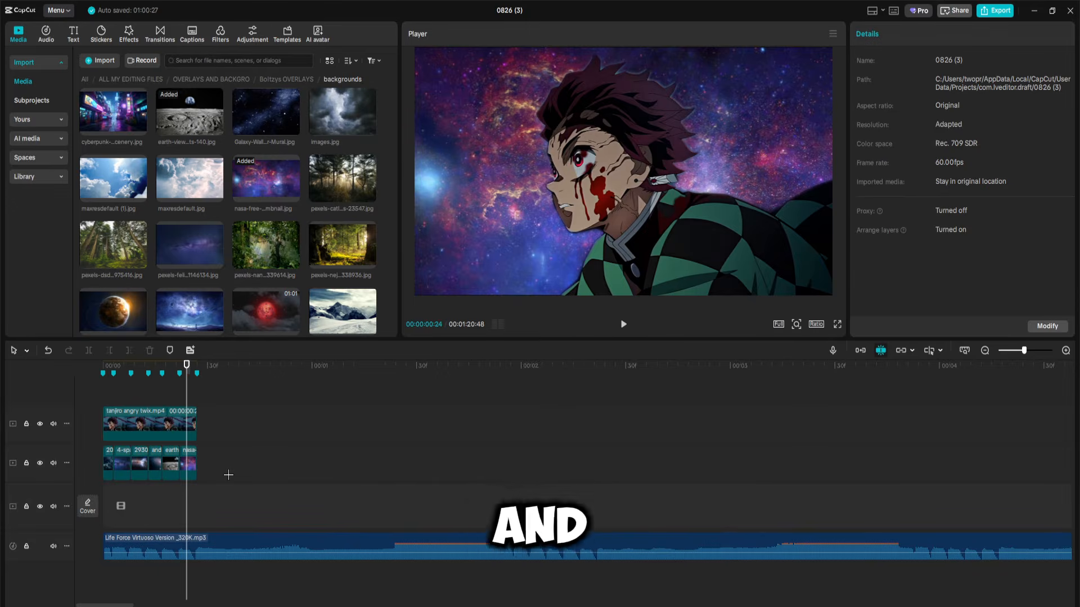
- Colour-adjust all the background clips together with Temp -37, Saturation -40 and Exposure 25
drag(234, 459, 66, 460)
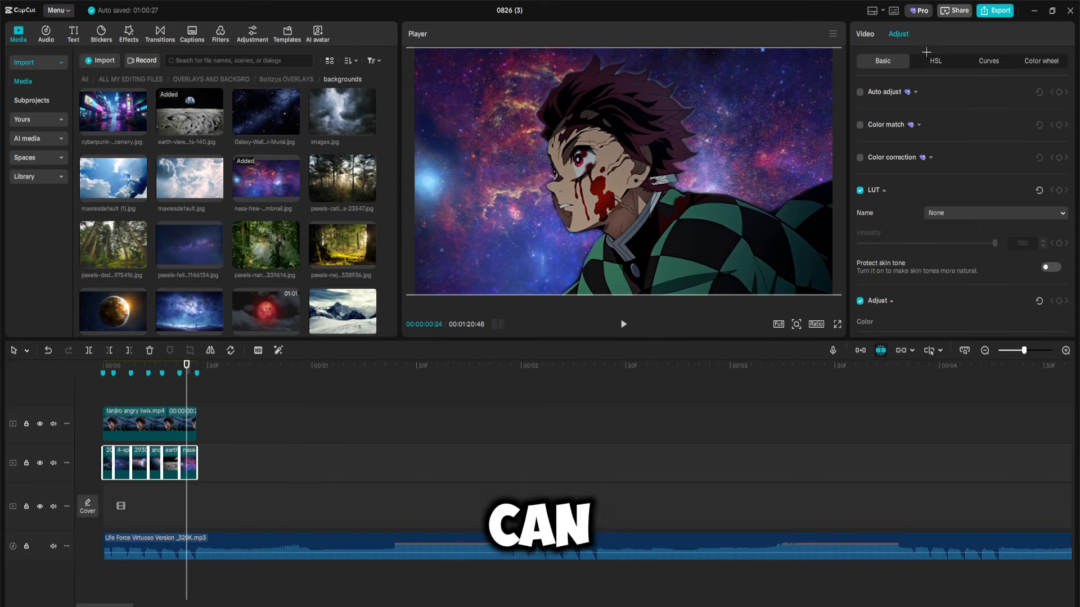
scroll(928, 253, down, 3)
drag(927, 270, 889, 269)
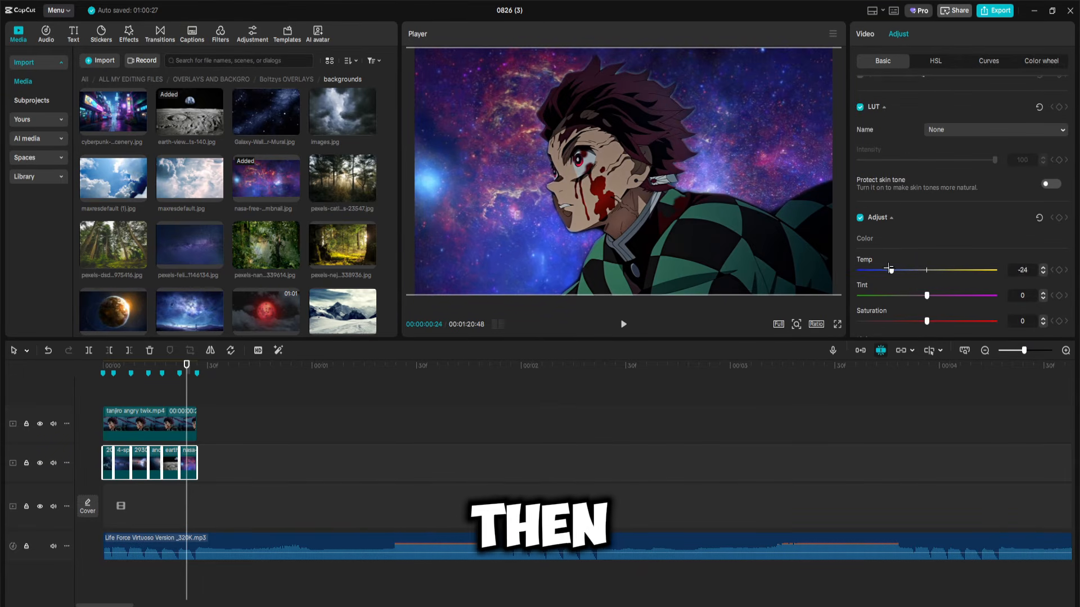
drag(927, 321, 872, 323)
scroll(928, 253, down, 3)
drag(927, 286, 961, 286)
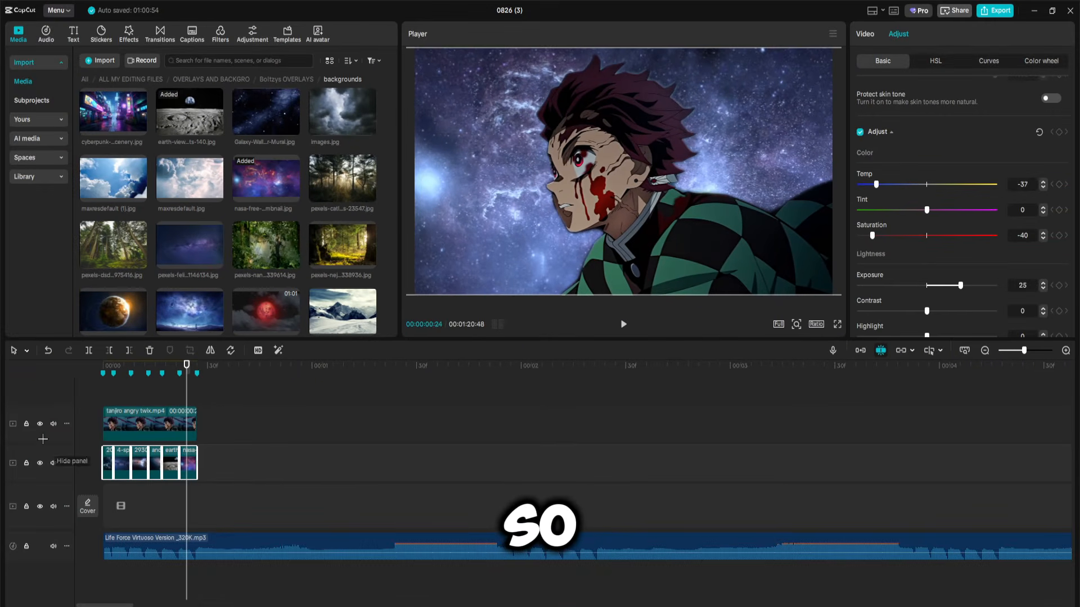
- Duplicate the character clip onto a new track above the original, aligned with the start of the timeline
click(47, 422)
click(103, 449)
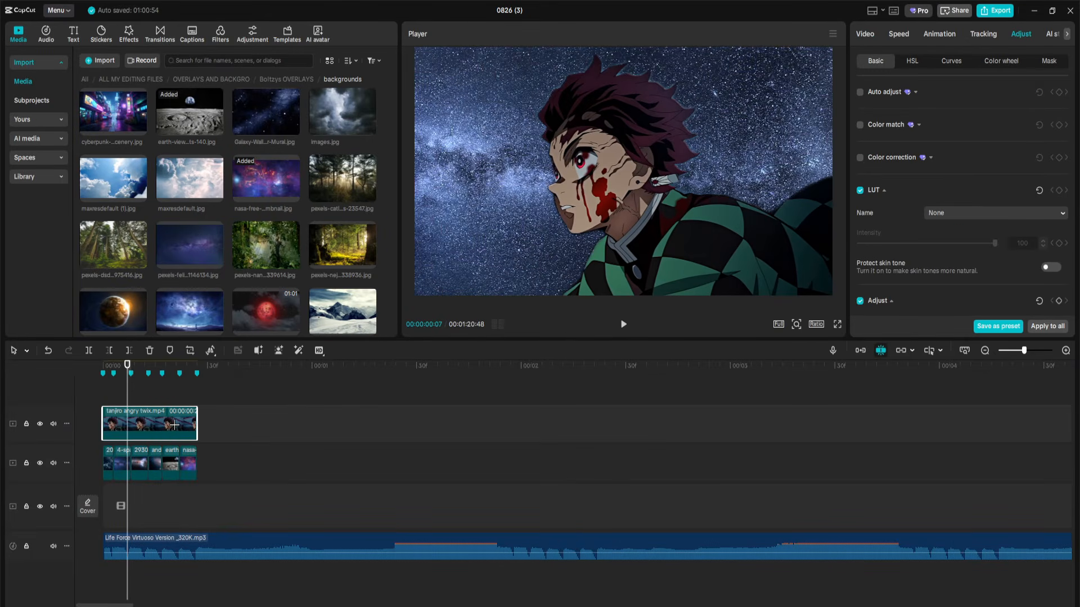
key(ctrl+c)
key(ctrl+v)
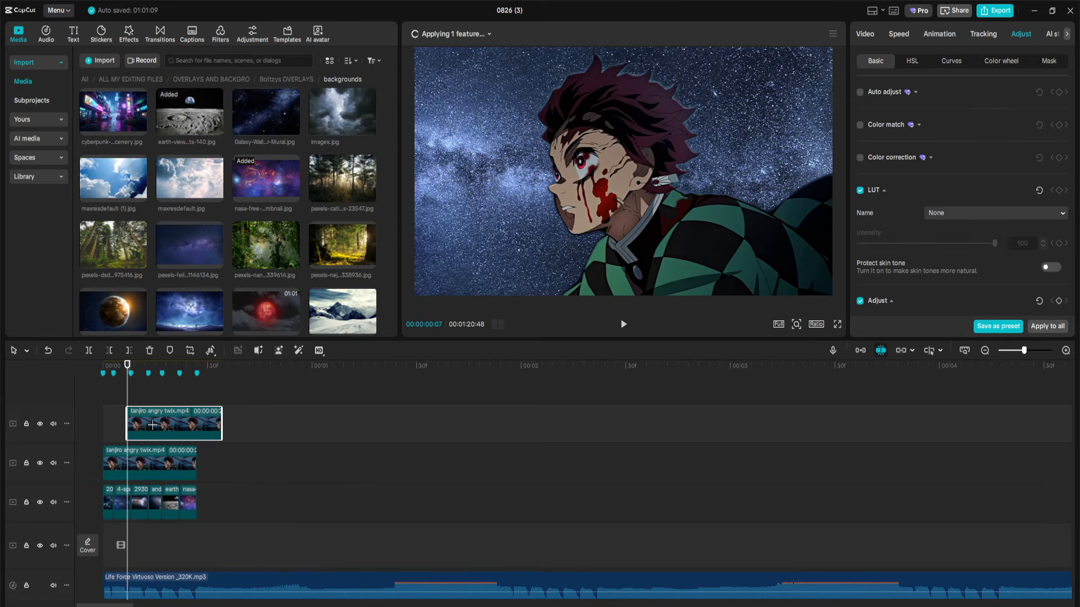
drag(153, 423, 134, 419)
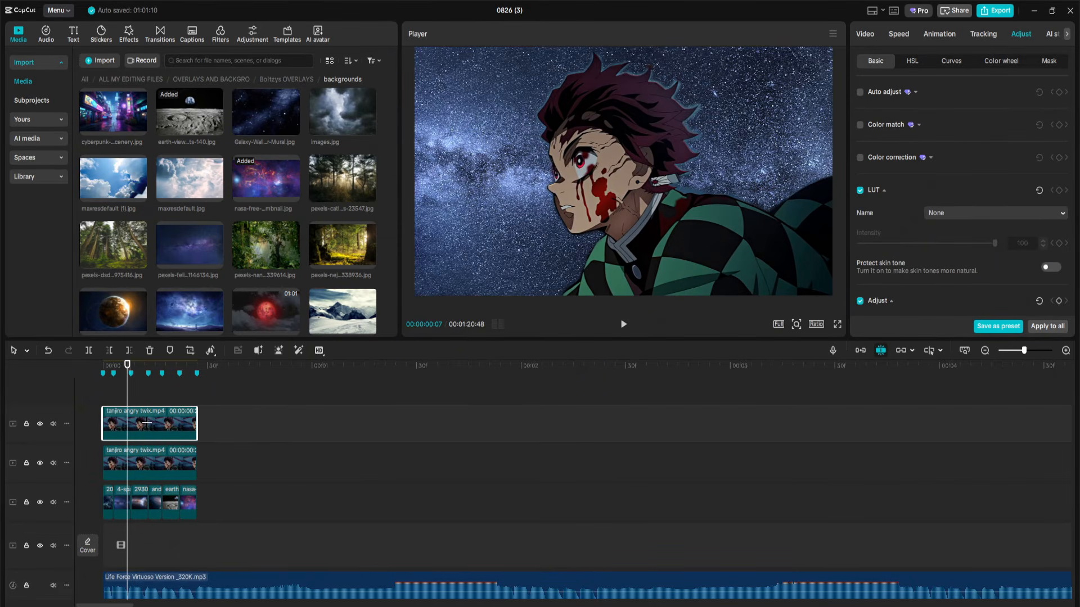
- Search the video effects for GLOW and apply Glow 2 to the lower character clip
click(129, 34)
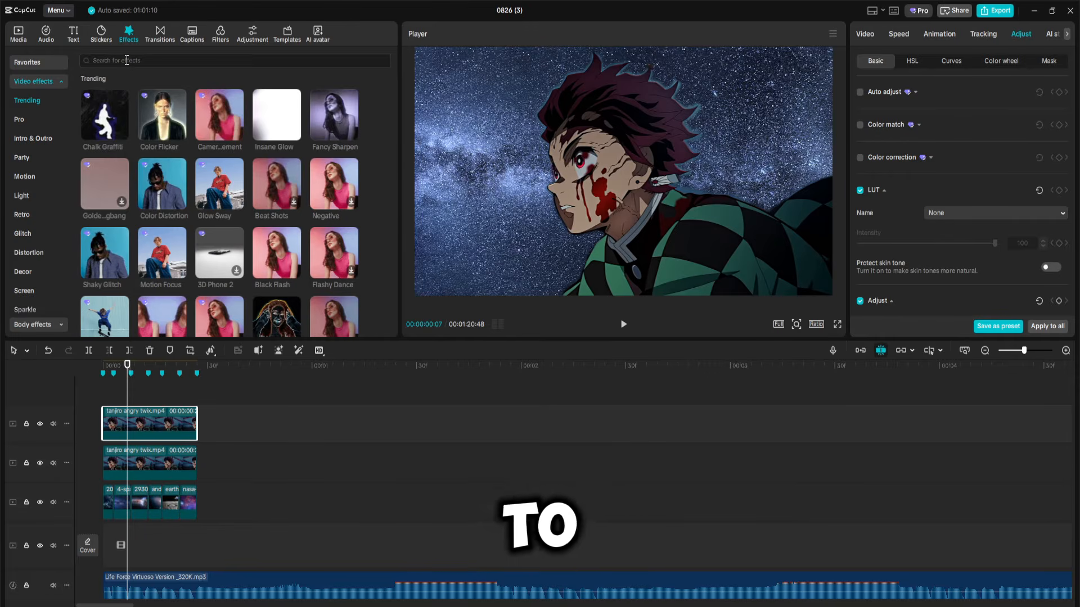
click(127, 60)
text(GLOW)
key(Return)
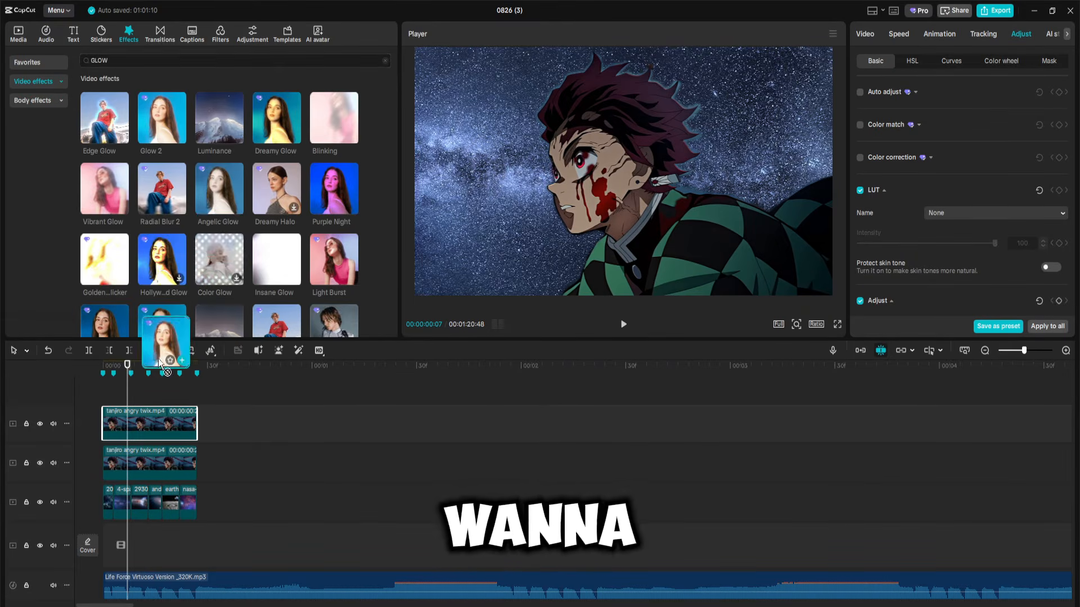
drag(162, 118, 120, 463)
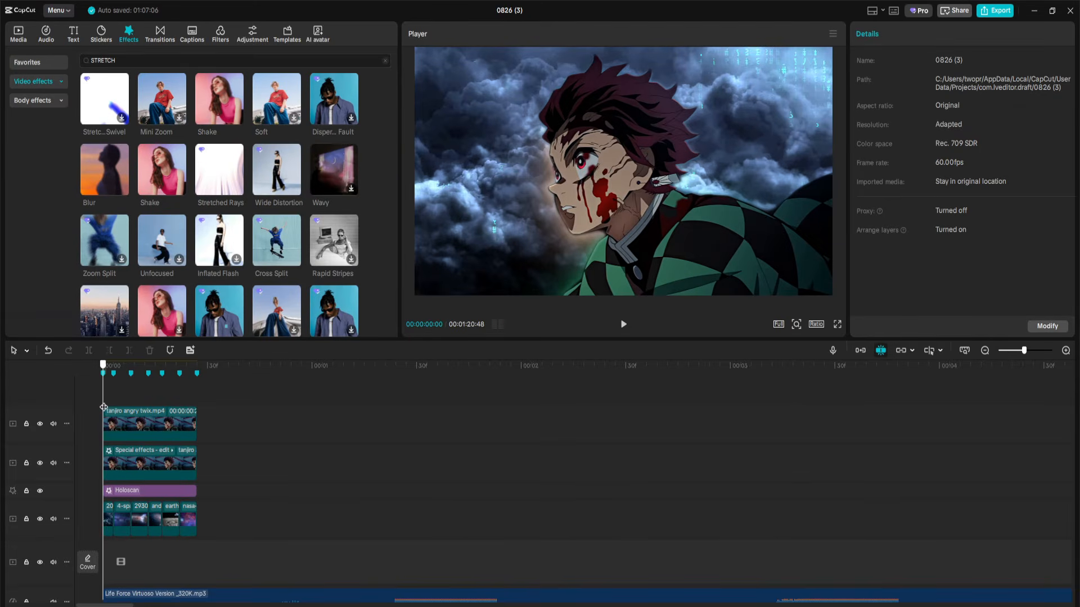
drag(104, 403, 163, 403)
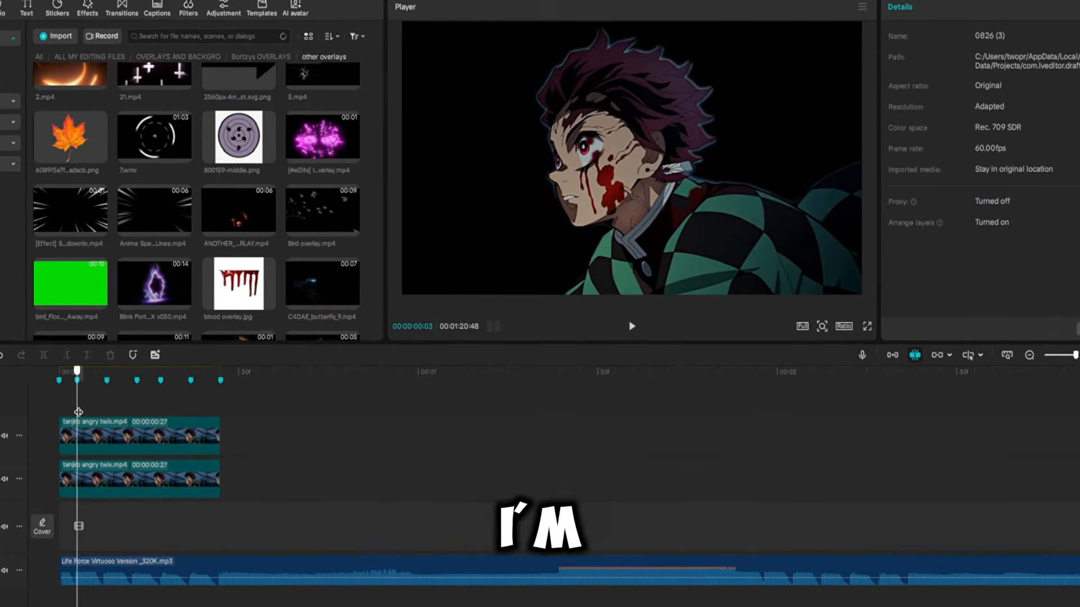
- Turn off the custom background removal on the lower character clip
click(120, 478)
click(907, 92)
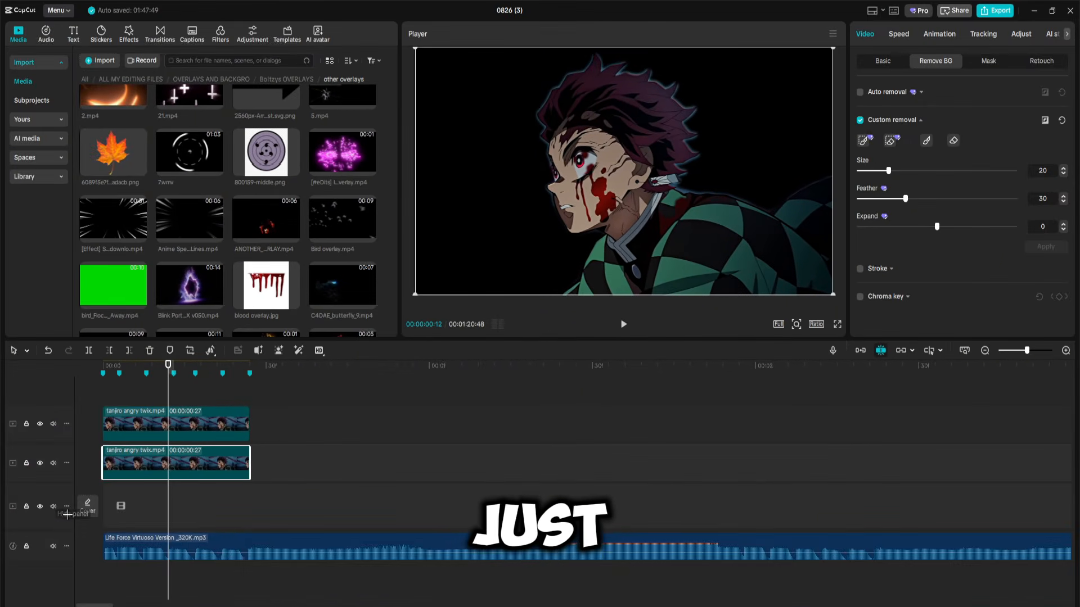
click(860, 121)
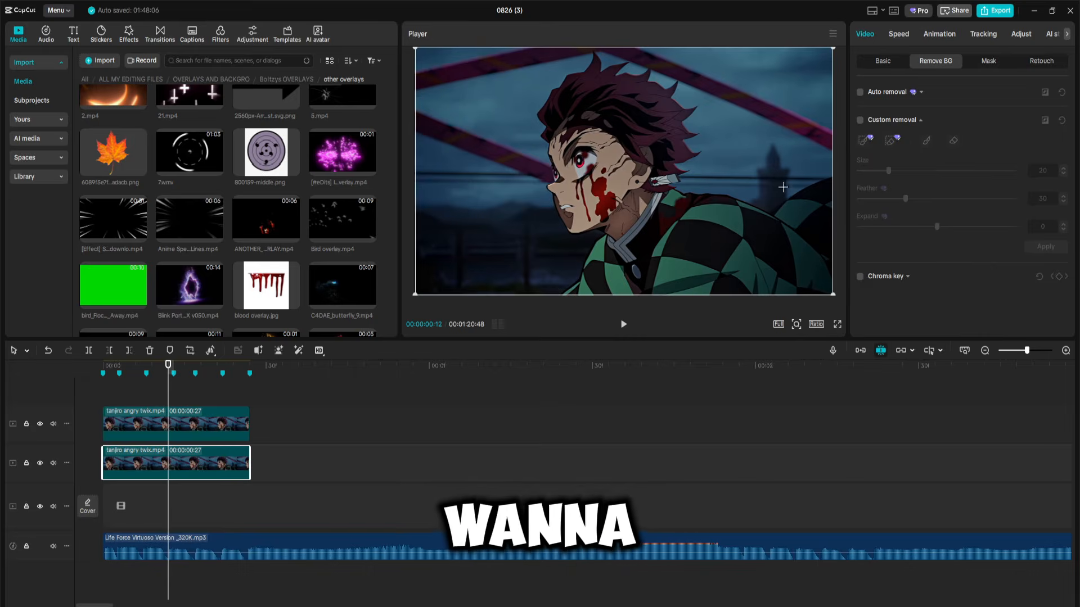
- Place the 12.mp4 overlay between the two character clips from the timeline start and set its speed to 5x
scroll(191, 205, up, 3)
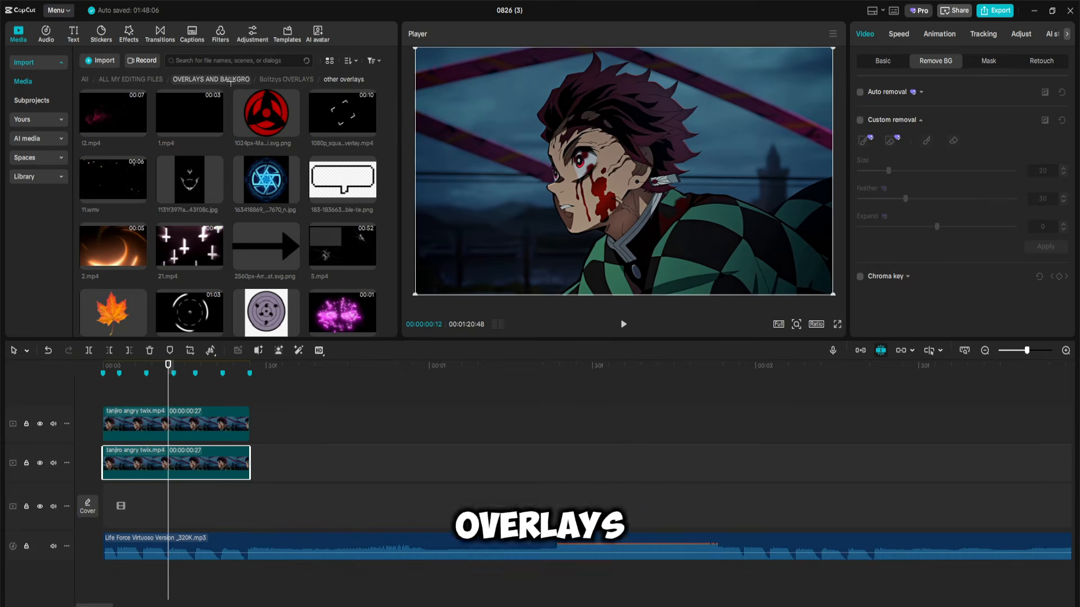
drag(113, 112, 105, 453)
click(265, 416)
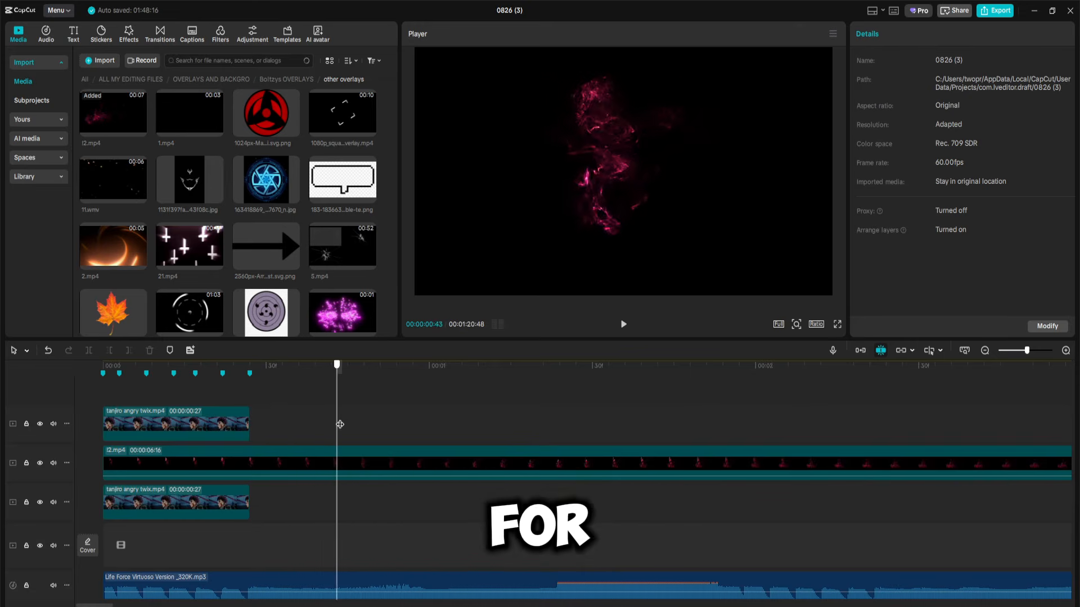
click(373, 444)
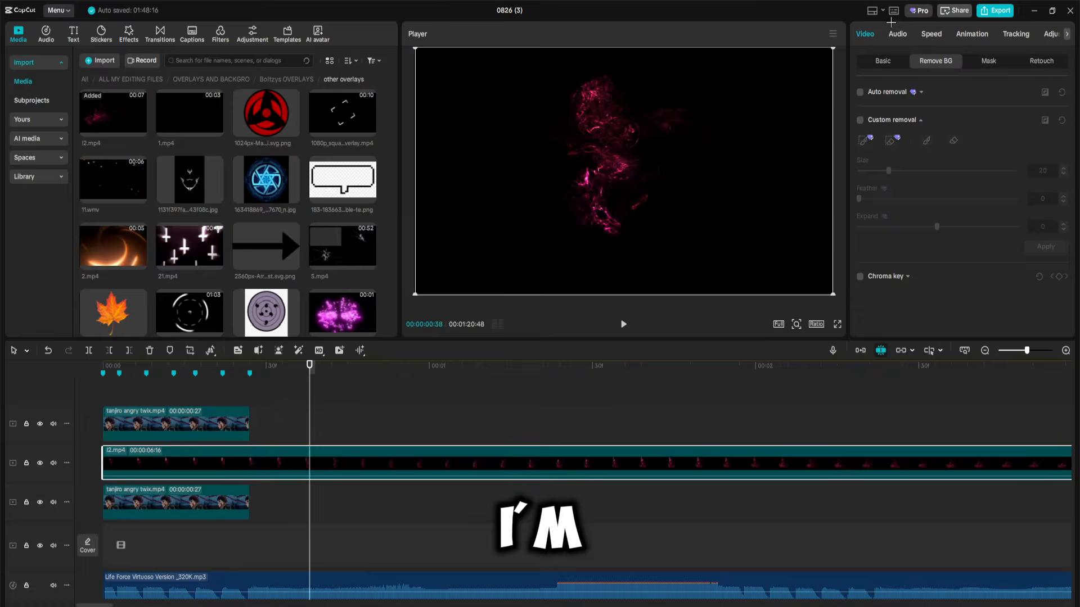
click(930, 35)
drag(940, 108, 953, 109)
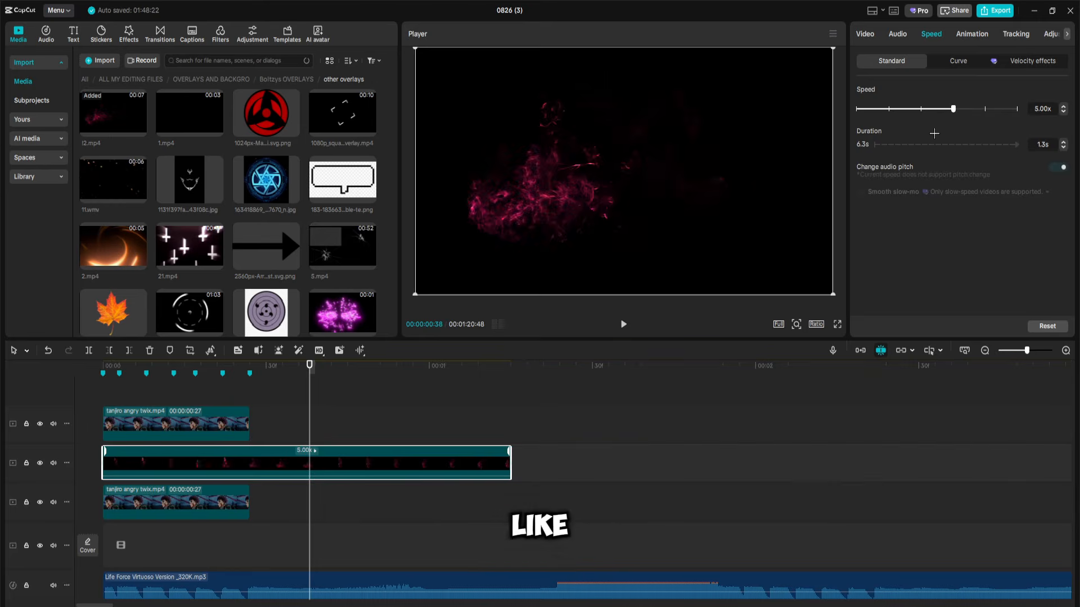
- Split the overlay where the character clips end and delete the excess part
click(253, 440)
click(268, 461)
key(ctrl+b)
key(Delete)
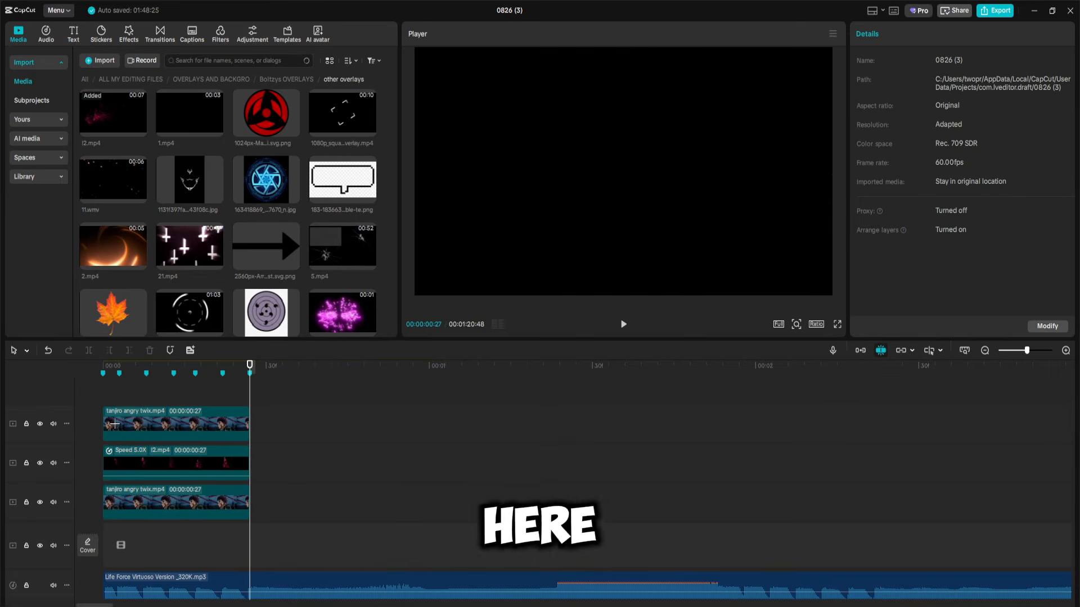
- Set the 12.mp4 overlay's blend mode to Screen
drag(251, 398, 144, 399)
click(175, 459)
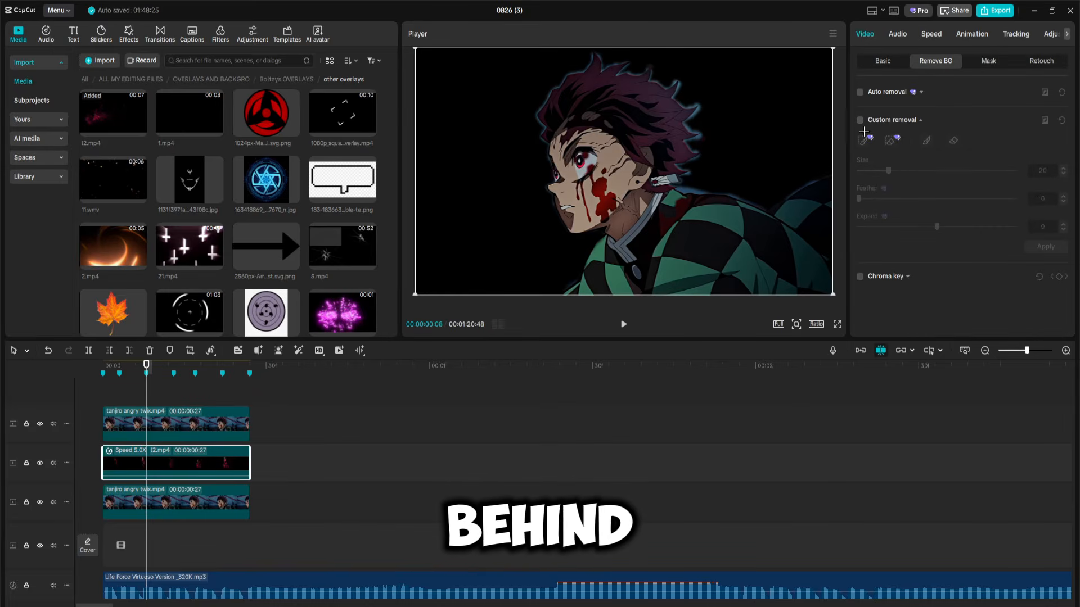
click(883, 61)
scroll(912, 226, down, 2)
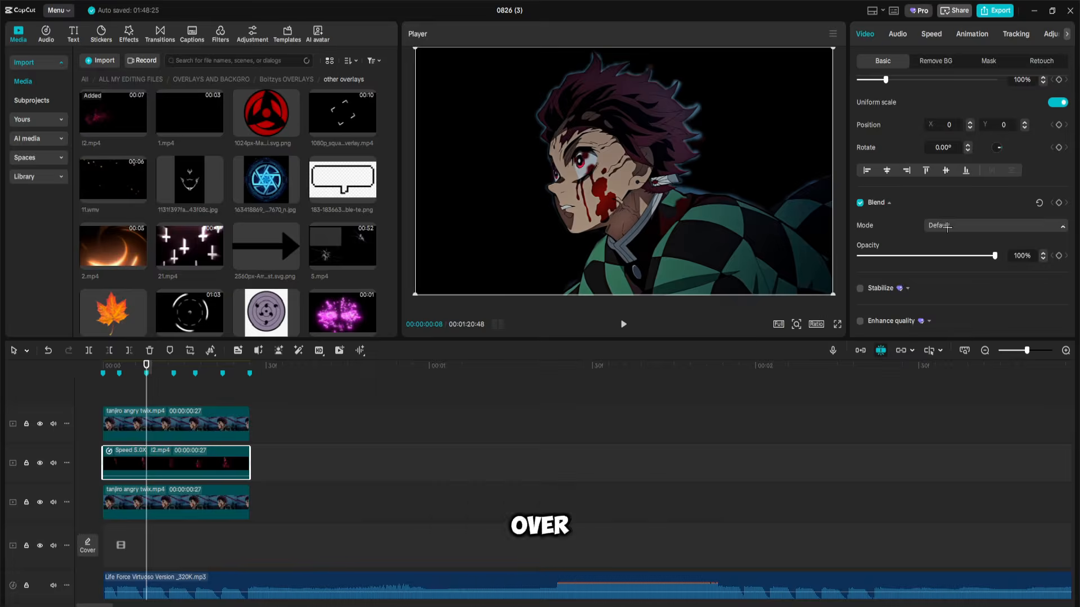
click(948, 227)
click(955, 288)
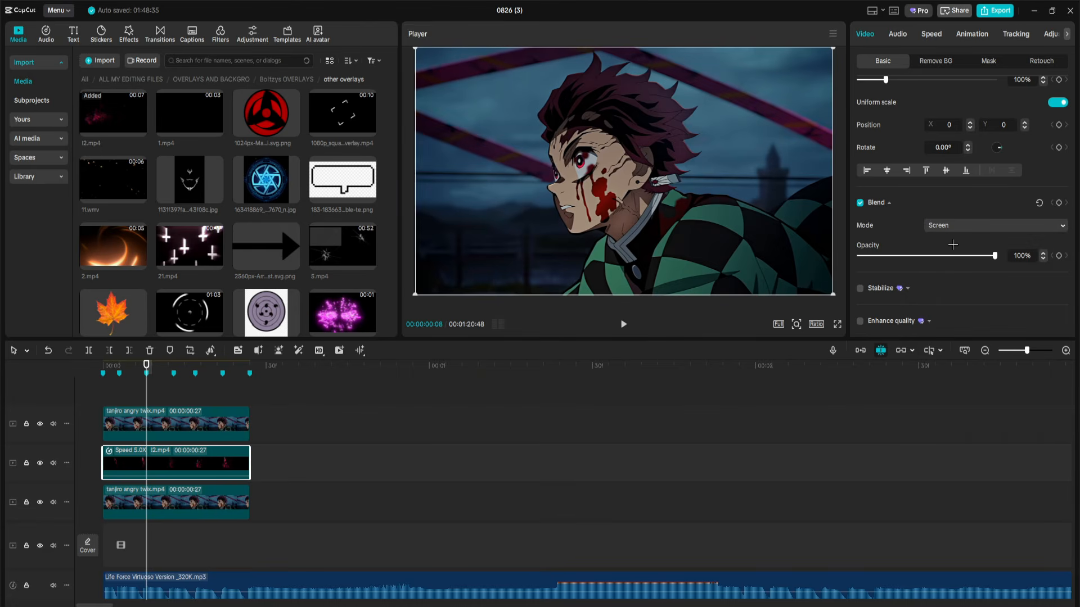
- Change the 12.mp4 overlay's blend mode to Brighten and preview it across the character clips
click(953, 226)
click(955, 265)
click(129, 395)
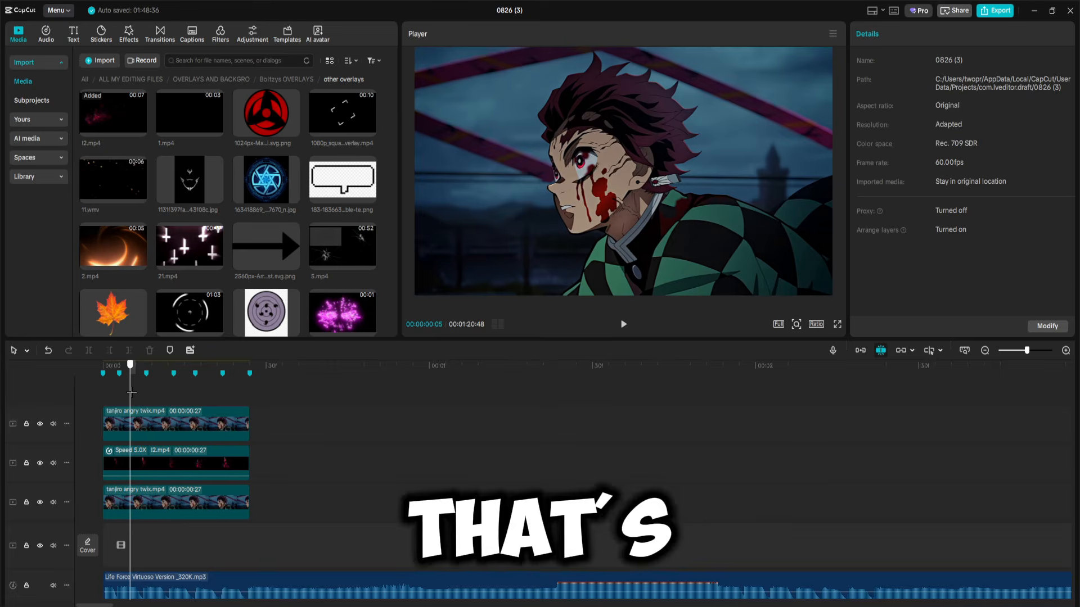
drag(130, 396, 226, 402)
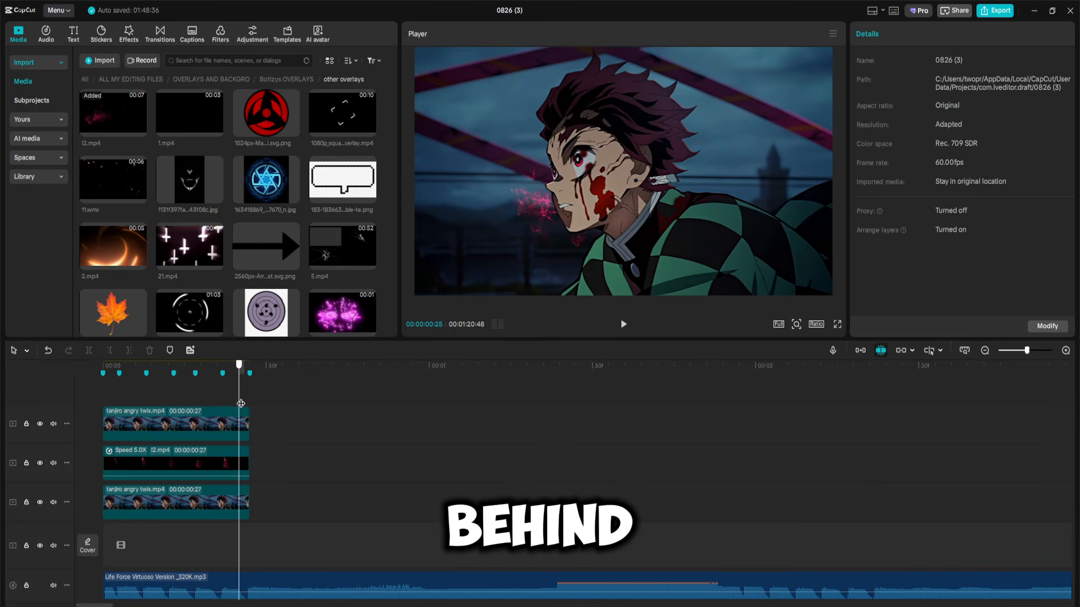
- Place glass break 5.mp4 directly beneath the upper character clip from the timeline start and cut off its first six frames
scroll(211, 212, down, 10)
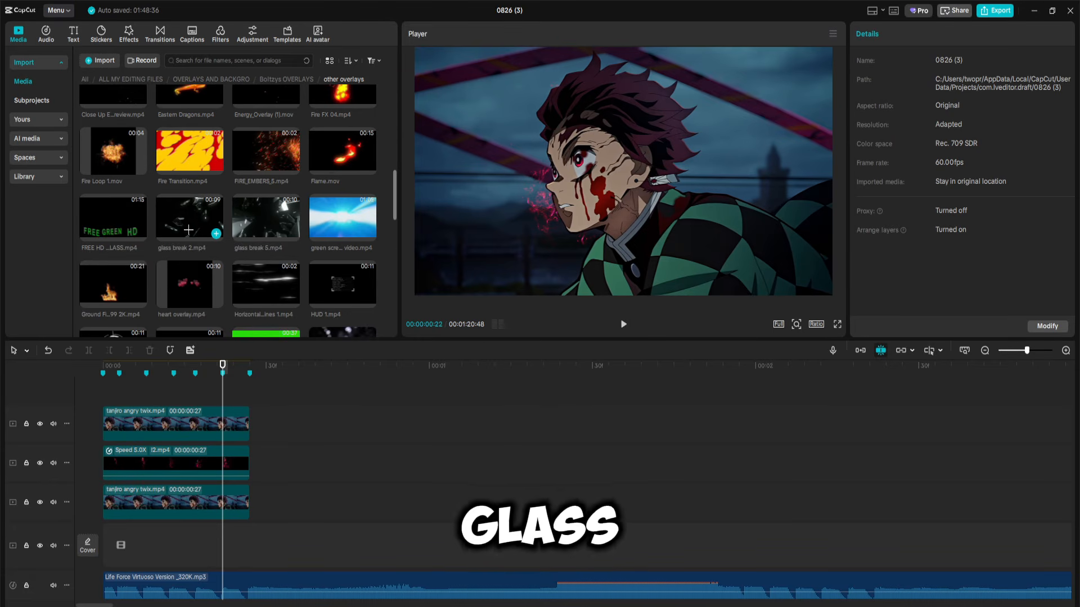
drag(193, 212, 214, 454)
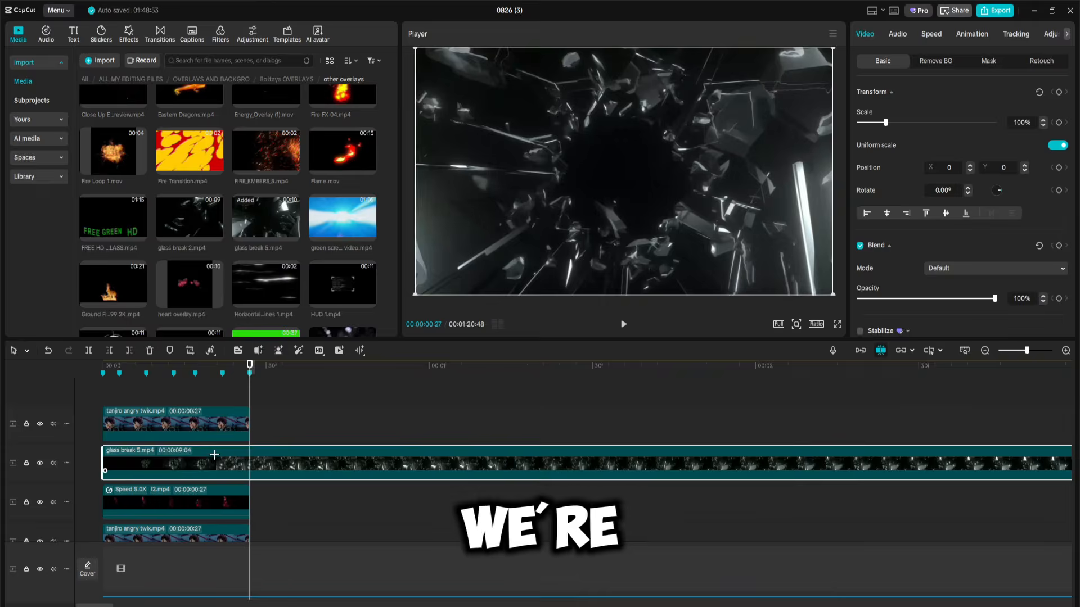
drag(245, 378, 135, 403)
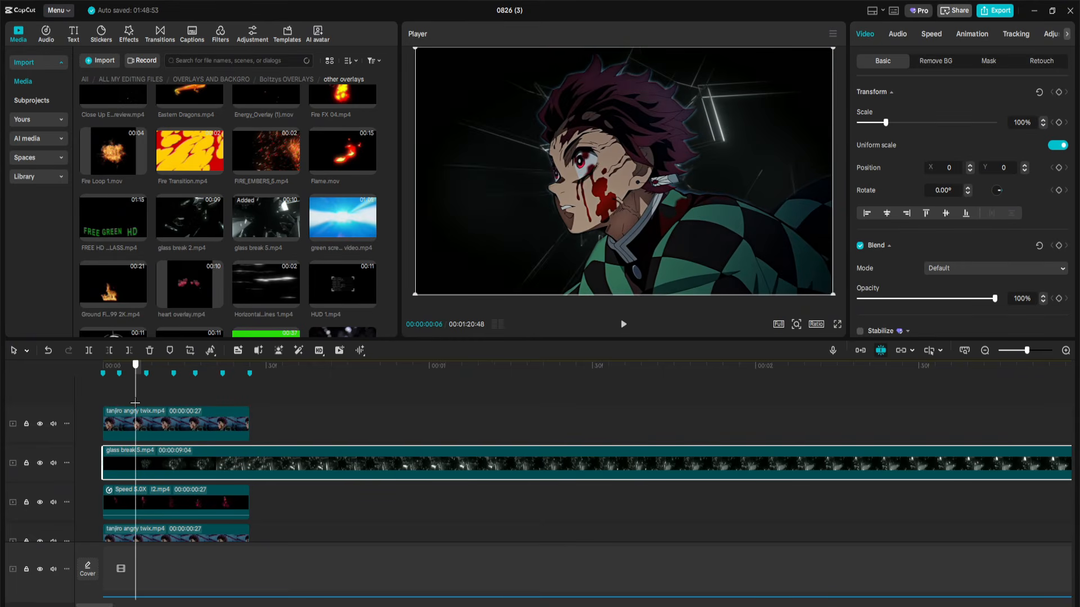
key(ctrl+b)
click(125, 466)
key(Delete)
- Align the remaining glass break 5.mp4 piece to the timeline start and fit it to the character clips' length at 2x speed
drag(155, 463, 122, 463)
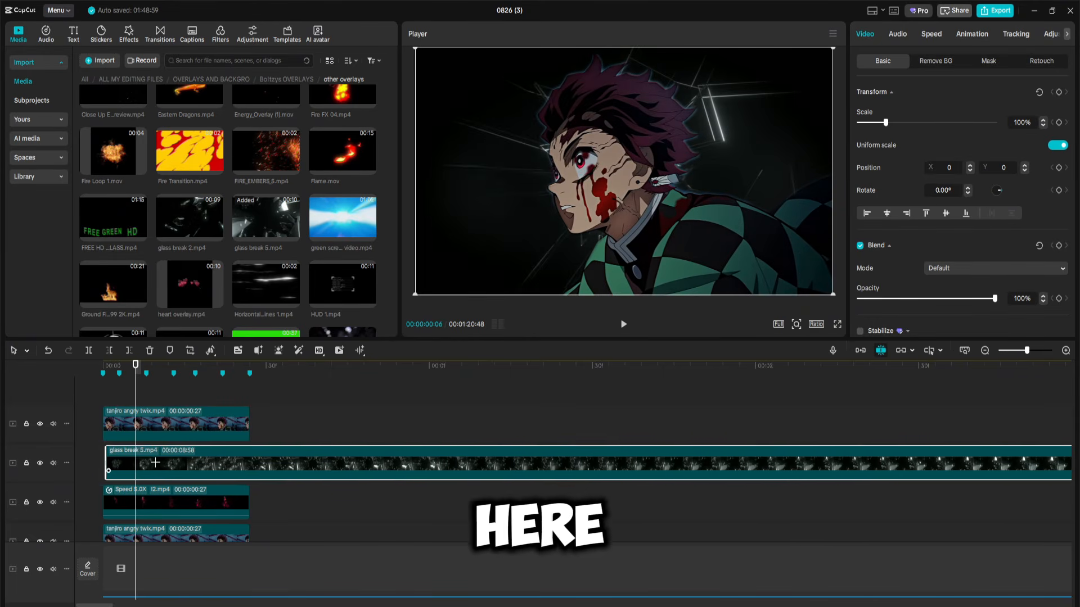
click(928, 39)
drag(923, 106, 921, 108)
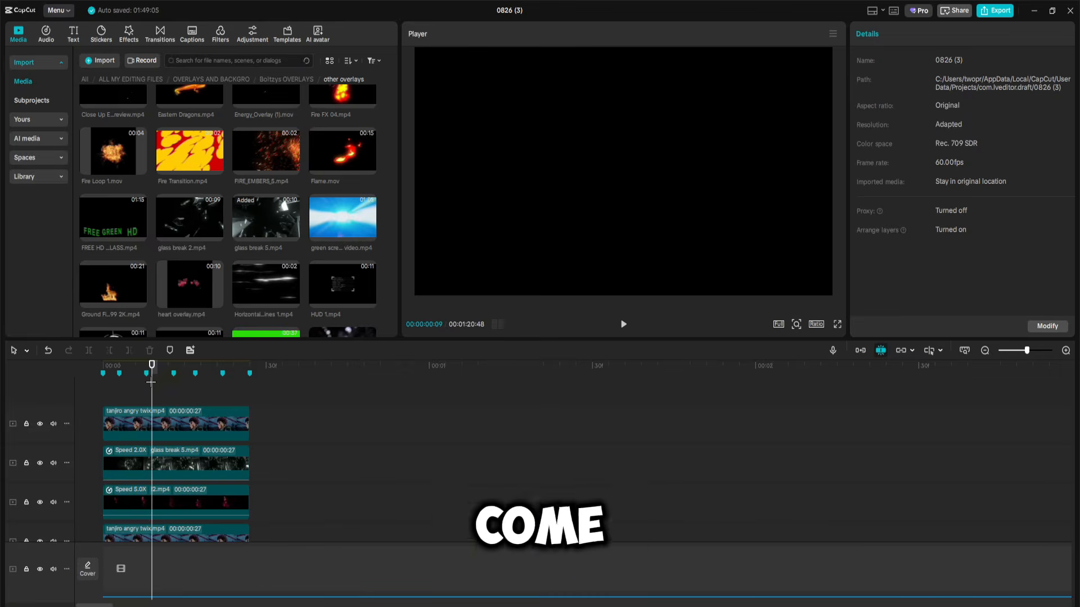
- Set the glass break 5.mp4 overlay's blend mode to Screen after comparing it with Brighten
mouse_move(150, 402)
mouse_down()
mouse_move(110, 403)
mouse_move(168, 403)
mouse_up()
click(169, 464)
click(942, 268)
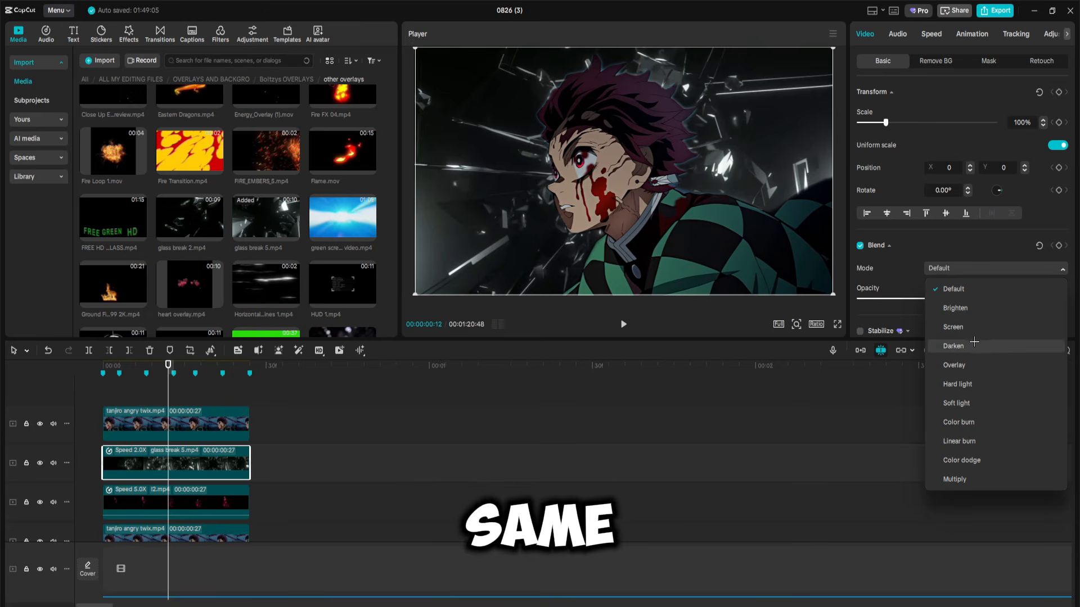
click(956, 326)
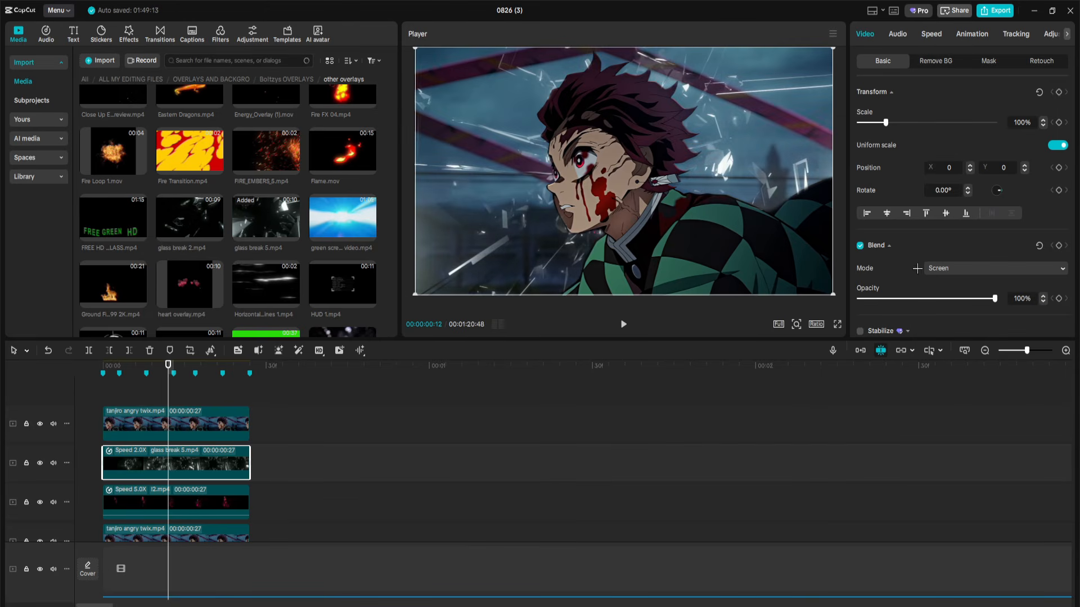
click(952, 268)
click(955, 308)
click(952, 268)
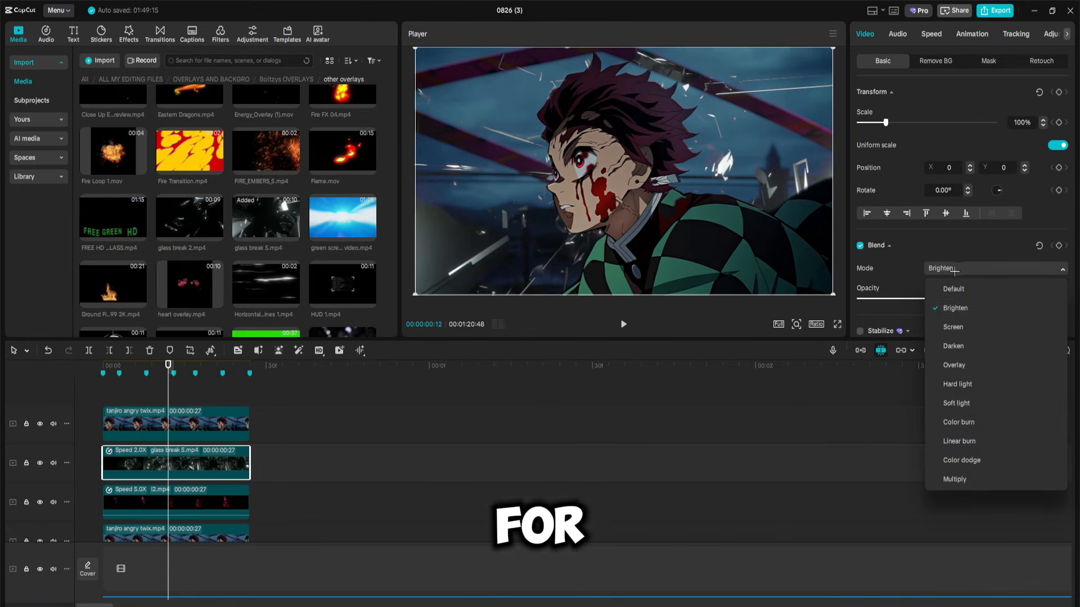
click(965, 325)
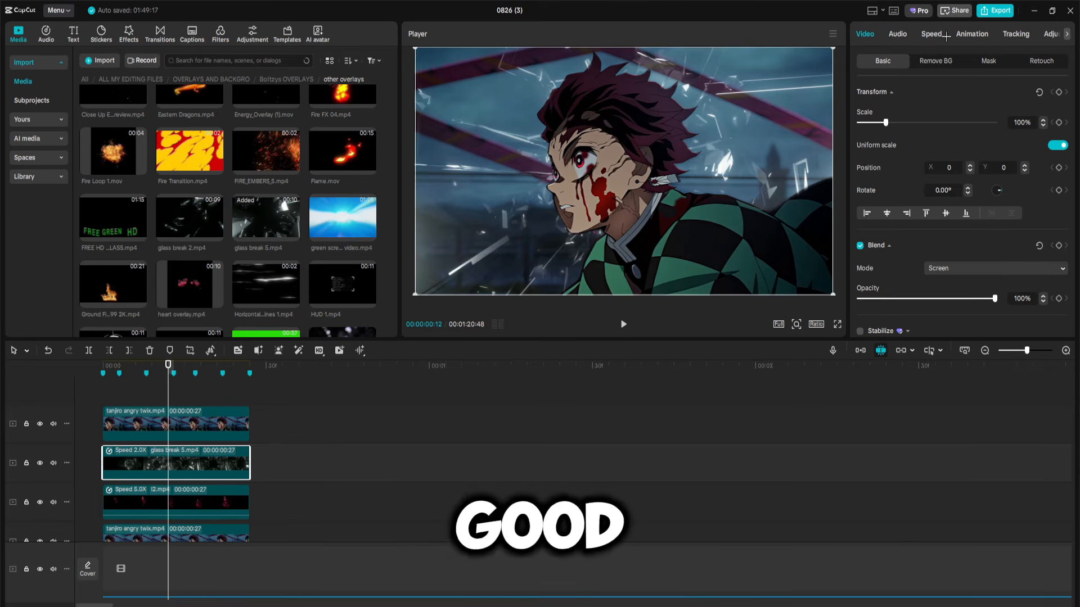
- Recolor the glass break 5.mp4 overlay with saturation -50 and temperature 47, and preview it along the timeline
click(1046, 34)
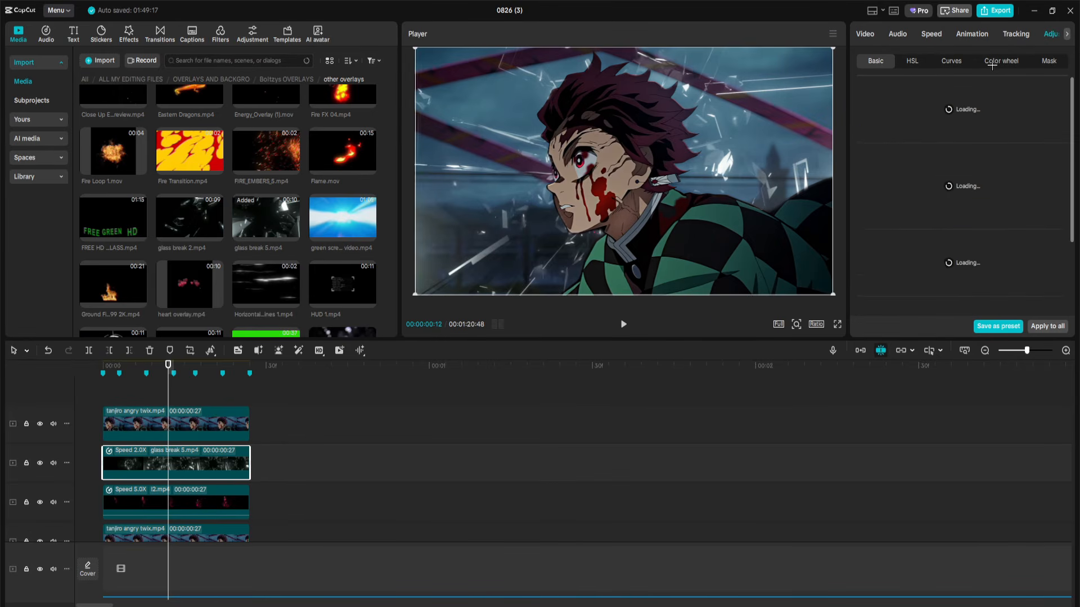
scroll(902, 205, down, 5)
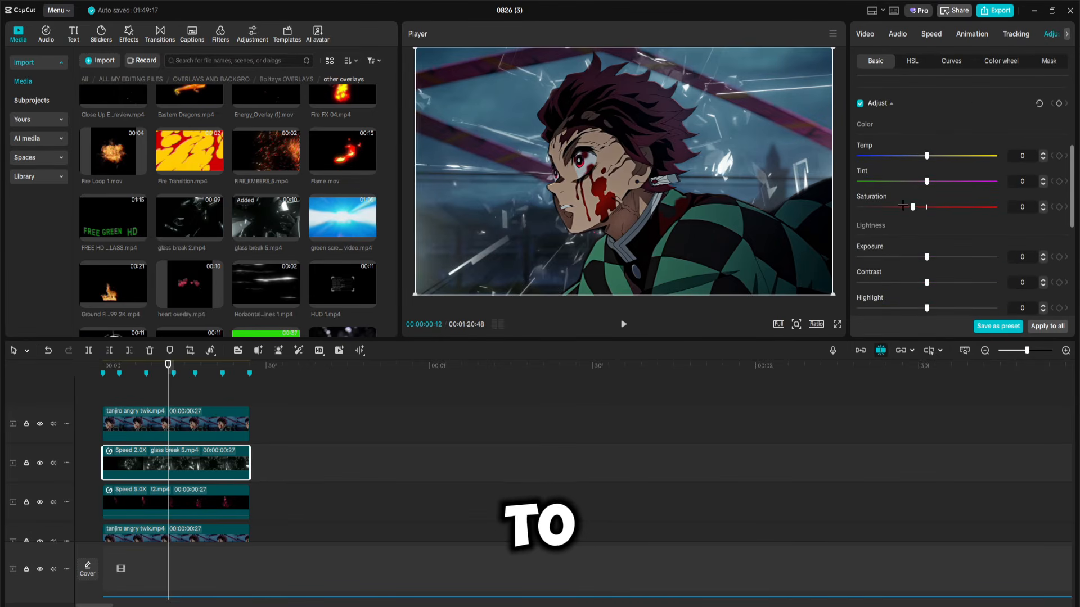
drag(911, 207, 859, 207)
drag(927, 155, 990, 157)
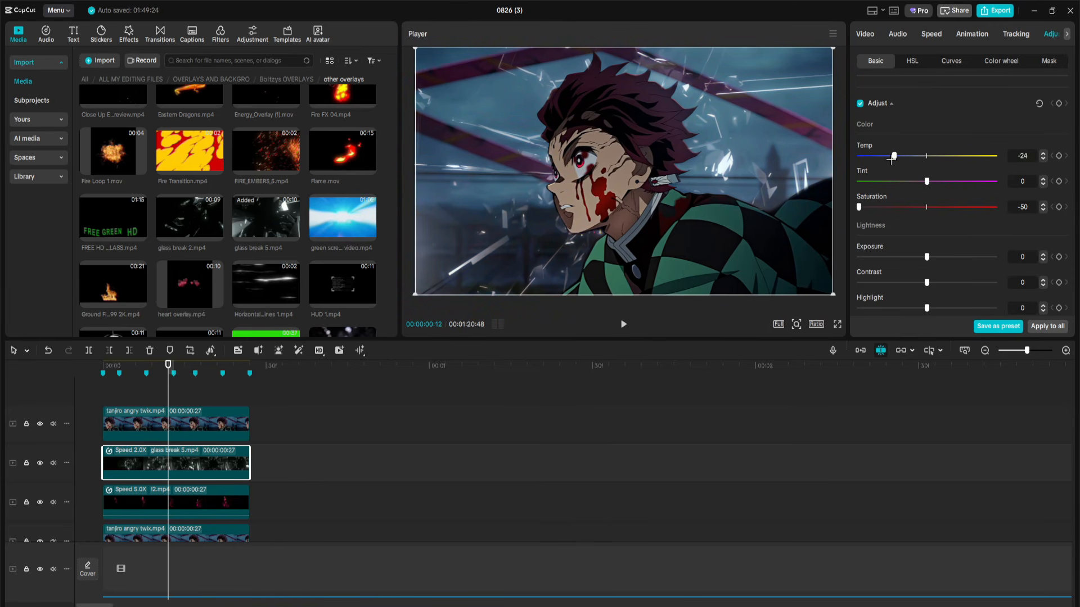
drag(925, 157, 988, 155)
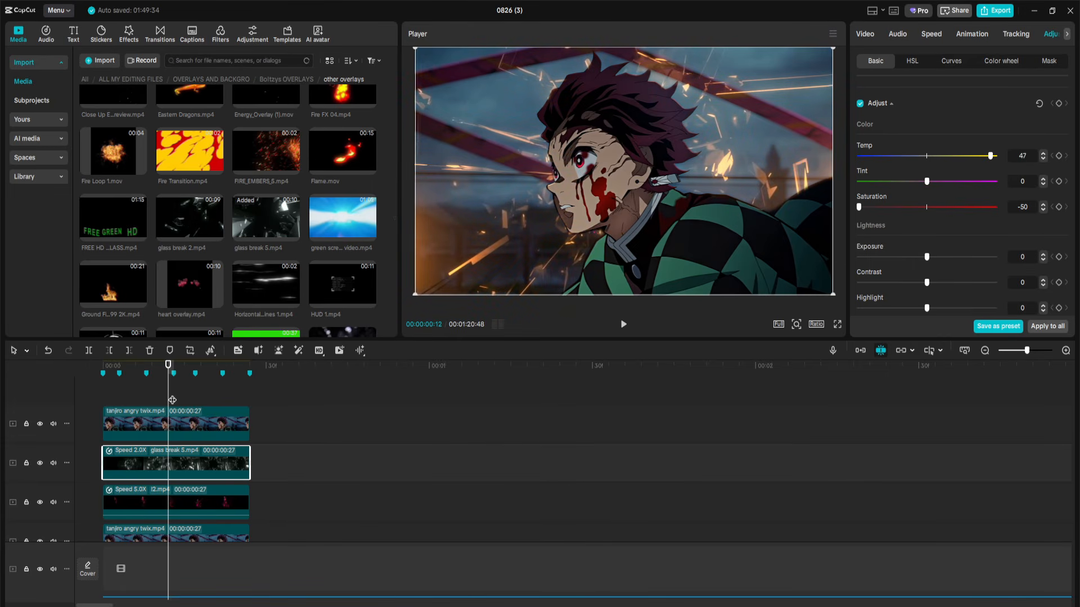
drag(135, 402, 239, 402)
- Place Prekeyed Magic Circle 4.mp4 beneath the upper character clip, set its speed to 2x and fit it to the character clips' length
scroll(248, 227, down, 2)
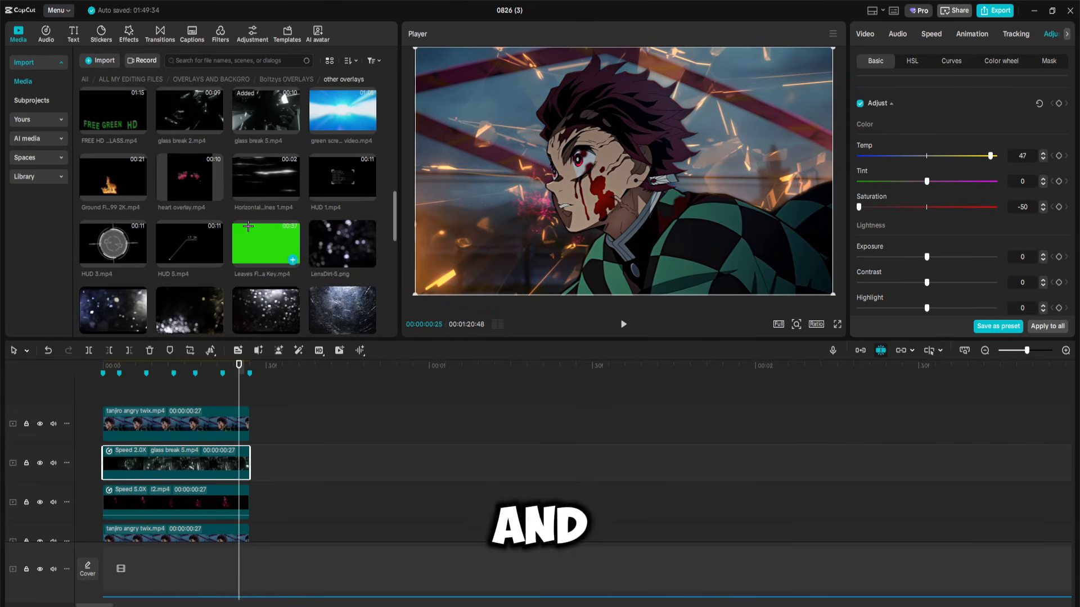
scroll(302, 268, down, 5)
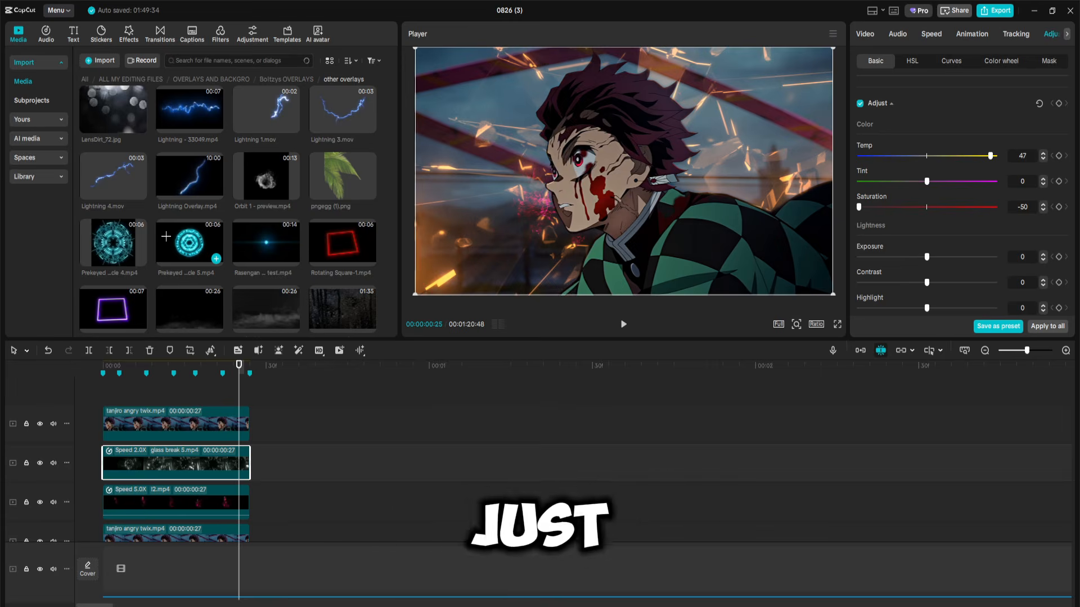
drag(113, 243, 105, 451)
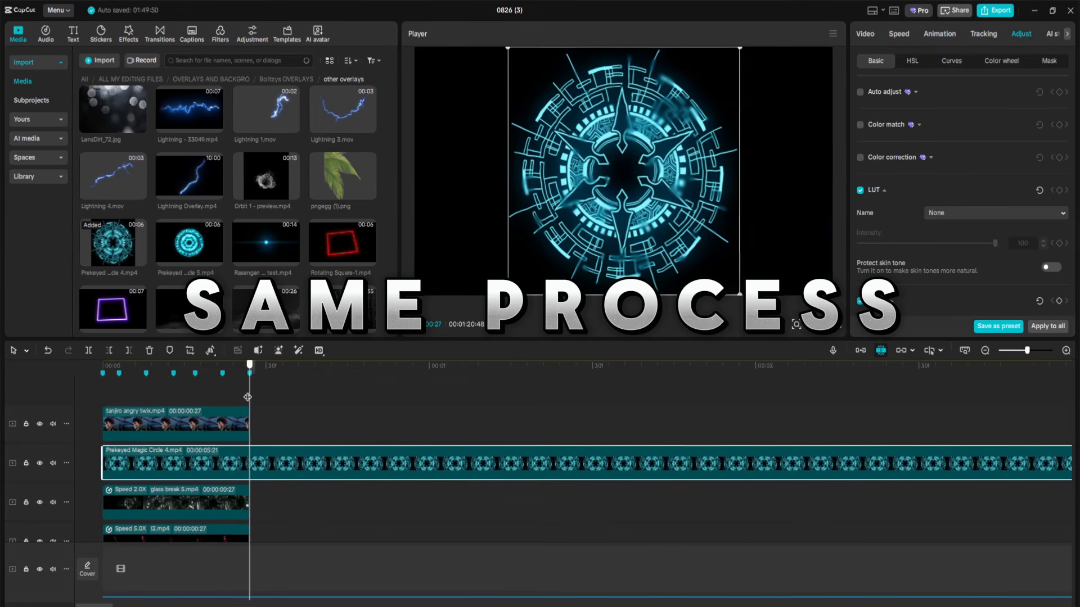
click(898, 34)
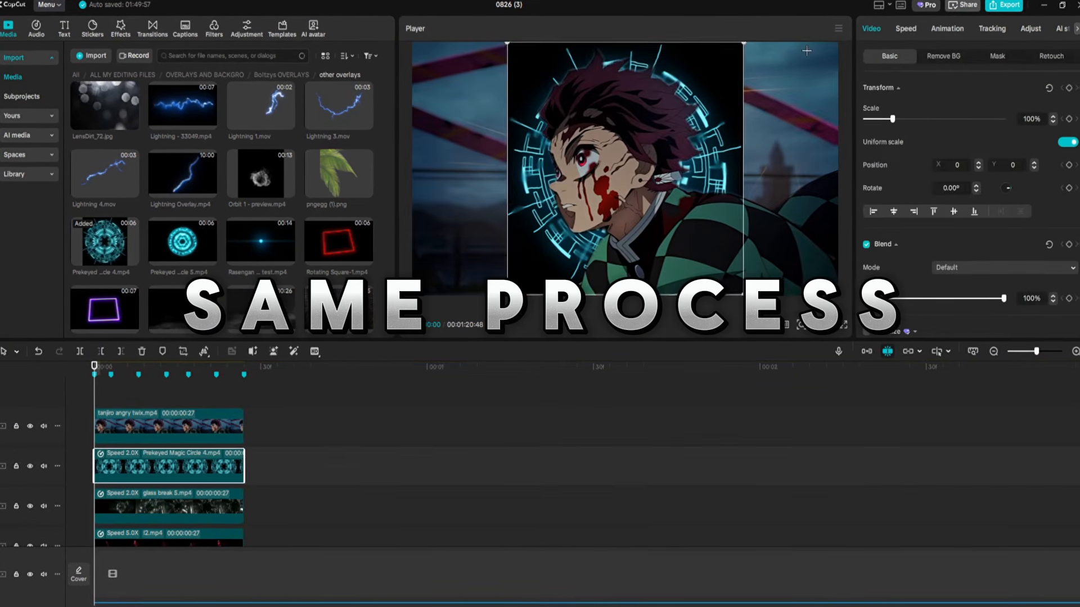
- Enlarge the magic circle overlay to 211% and set its blend mode to Brighten
drag(893, 118, 923, 119)
click(994, 268)
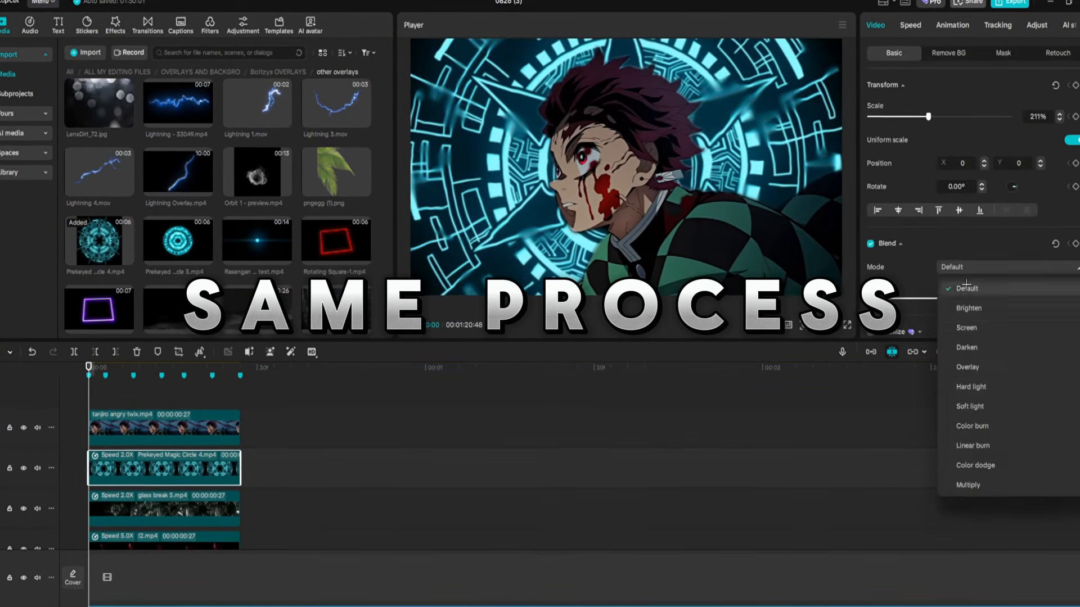
click(960, 310)
- Move the magic circle directly above the lower character clip and set its saturation to -50, temperature to 43 and exposure to 36
click(1030, 29)
drag(156, 477, 132, 553)
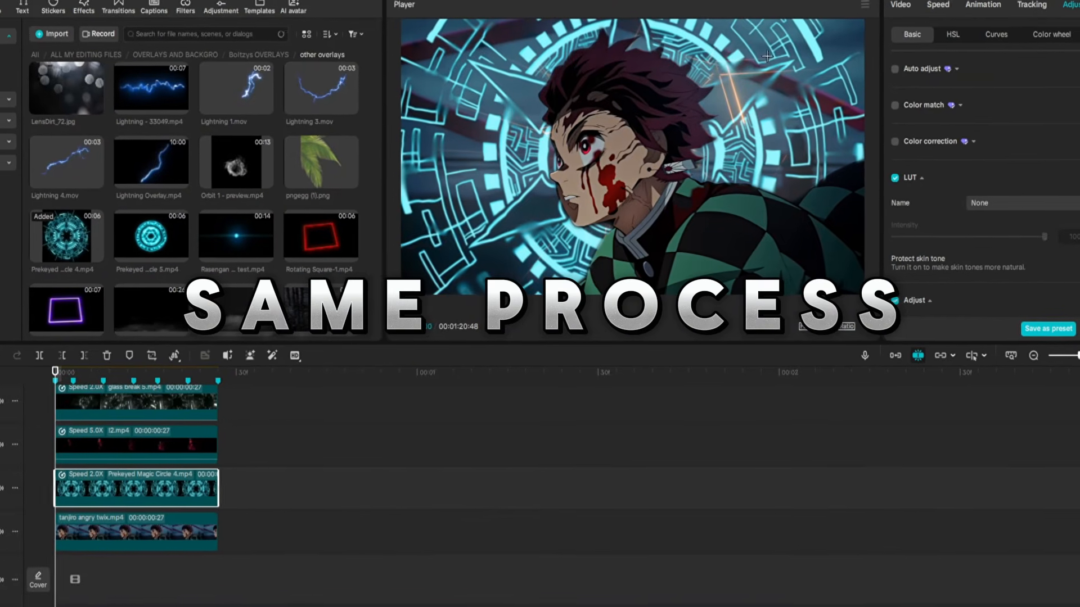
scroll(959, 192, down, 4)
drag(960, 190, 887, 190)
drag(961, 135, 1024, 135)
drag(992, 240, 1049, 240)
- Lower the magic circle overlay's opacity and play the edit from the start
scroll(956, 135, up, 5)
click(926, 1)
drag(1072, 298, 979, 299)
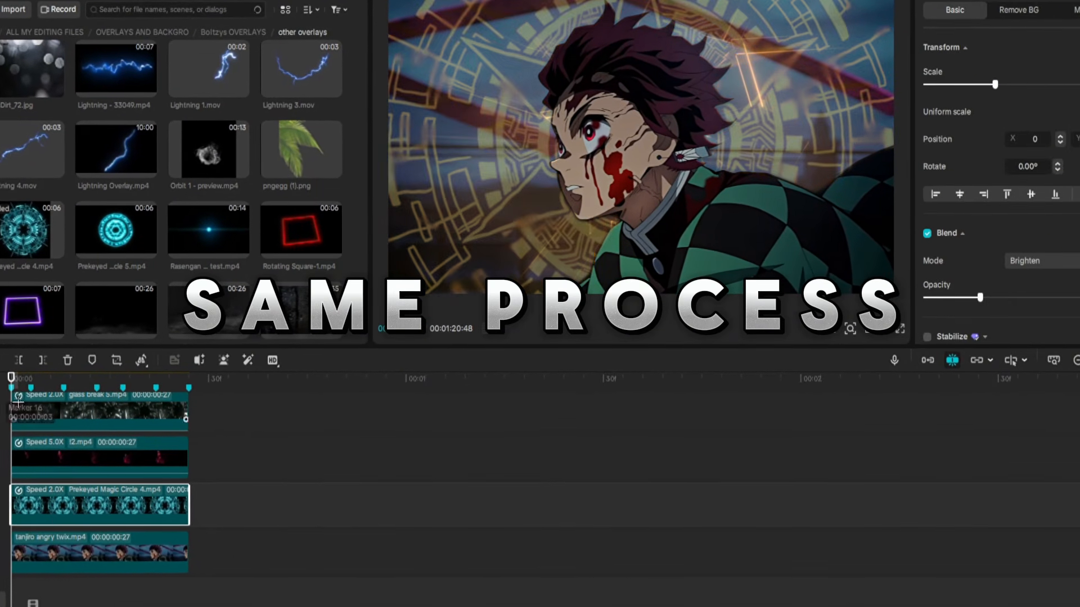
mouse_move(103, 367)
mouse_down()
mouse_move(178, 367)
mouse_move(103, 366)
mouse_up()
key(space)
- Recolor the 12.mp4 overlay with temperature 50, saturation -50 and exposure 50, and preview it along the timeline
click(119, 371)
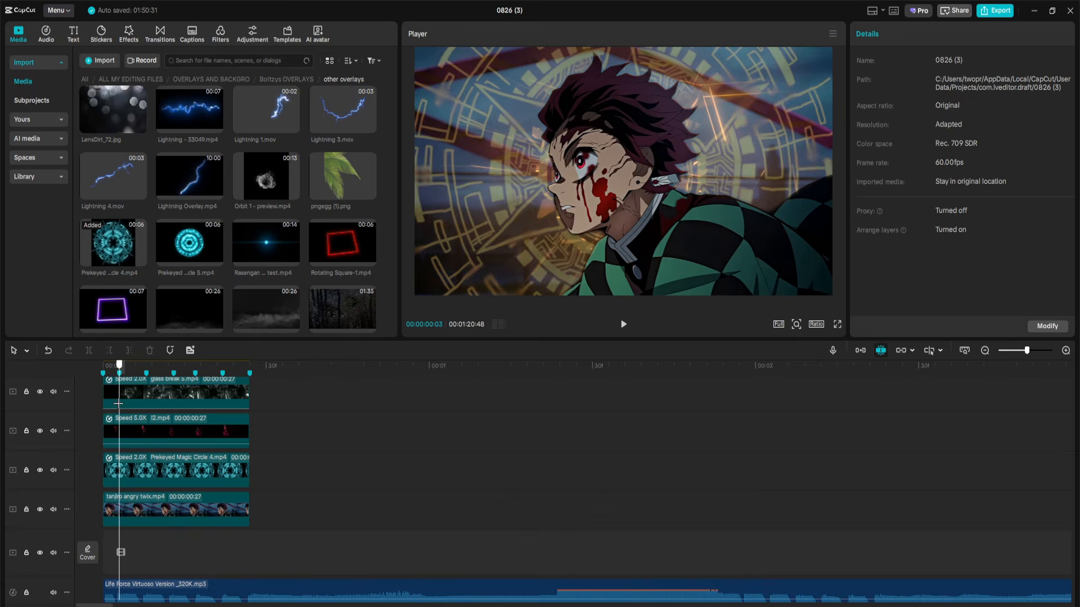
click(152, 435)
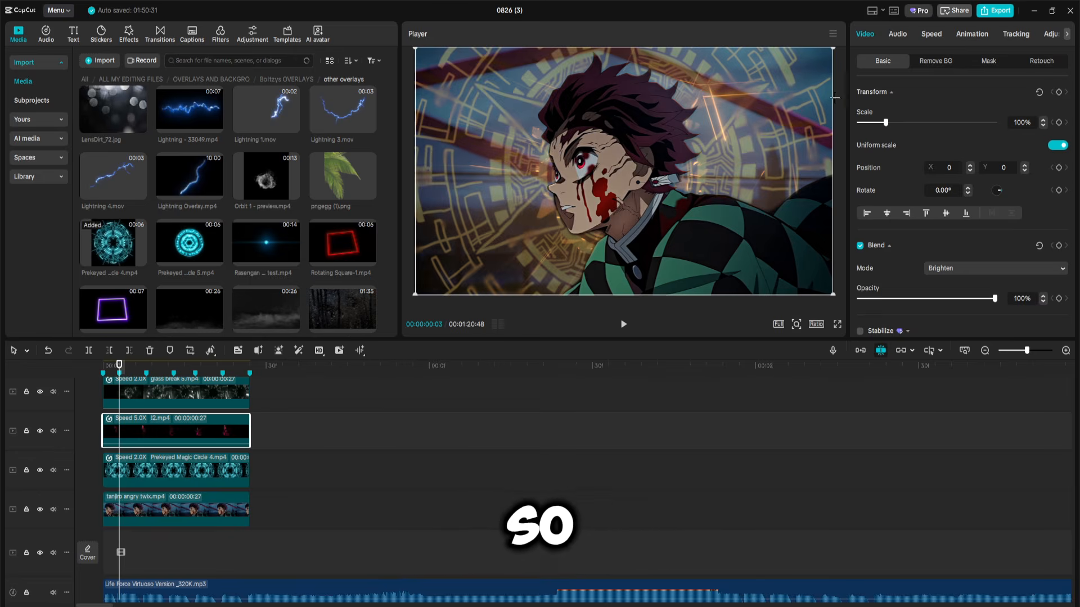
click(1047, 33)
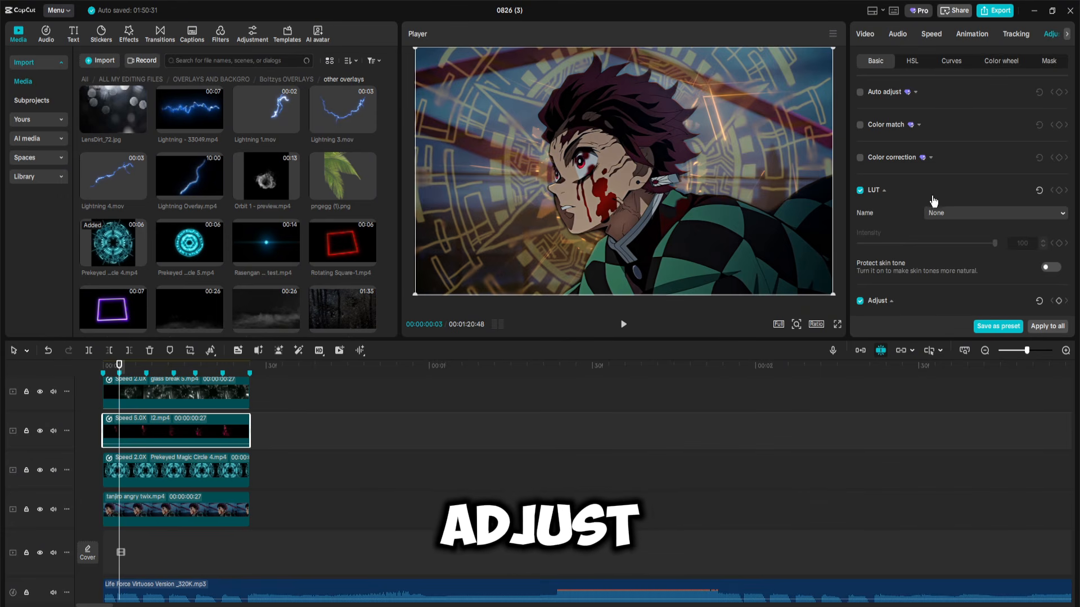
scroll(933, 201, down, 3)
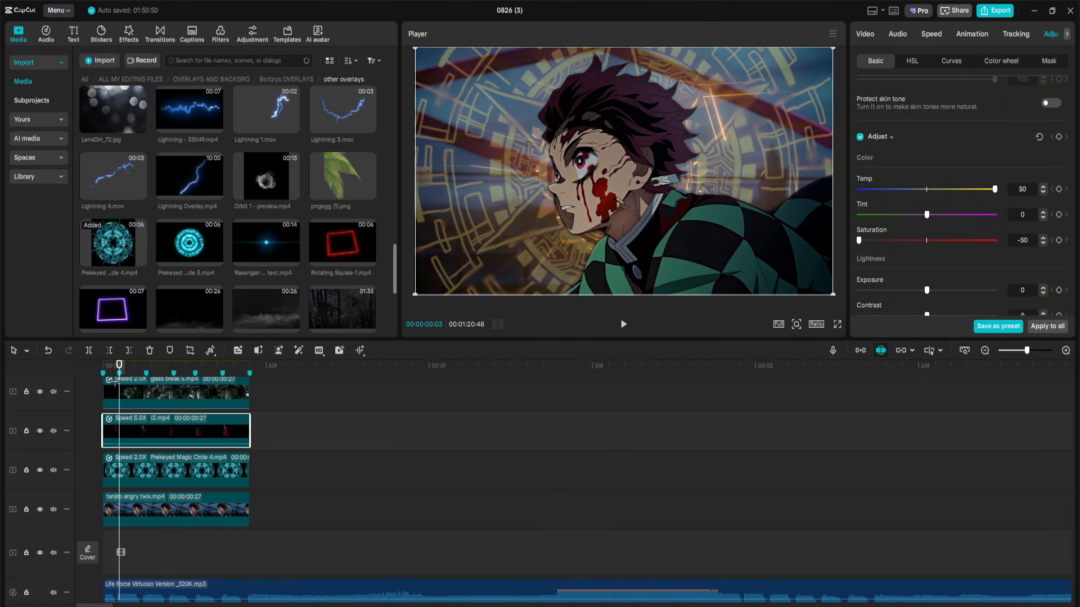
drag(115, 382, 185, 380)
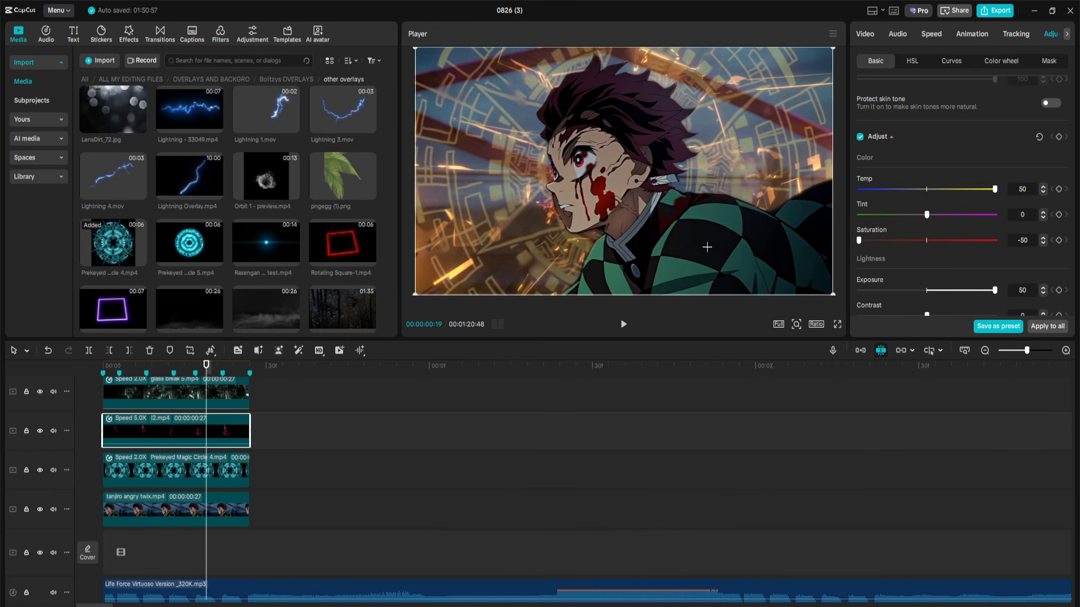
- Select the magic circle overlay and examine its full extent beyond the video frame
click(221, 472)
scroll(636, 221, down, 3)
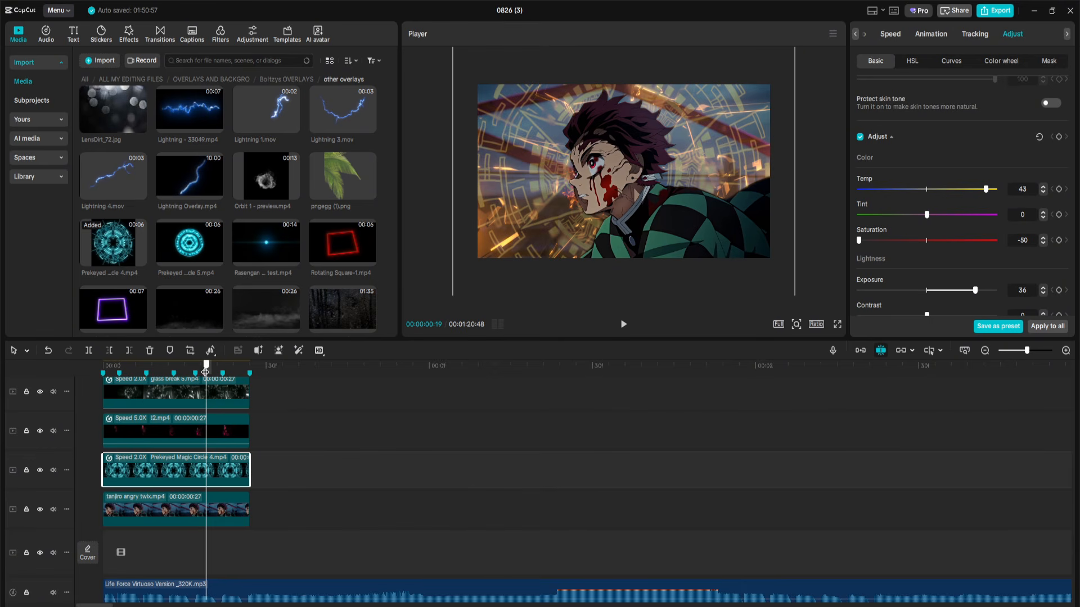
mouse_move(205, 372)
mouse_down()
mouse_move(228, 374)
mouse_move(129, 377)
mouse_move(202, 382)
mouse_up()
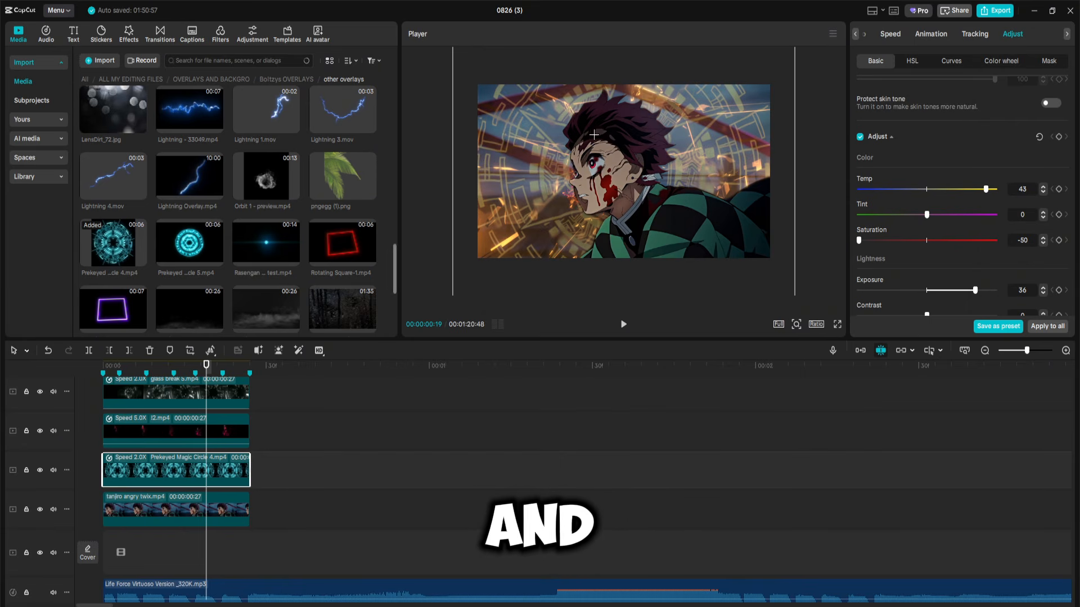